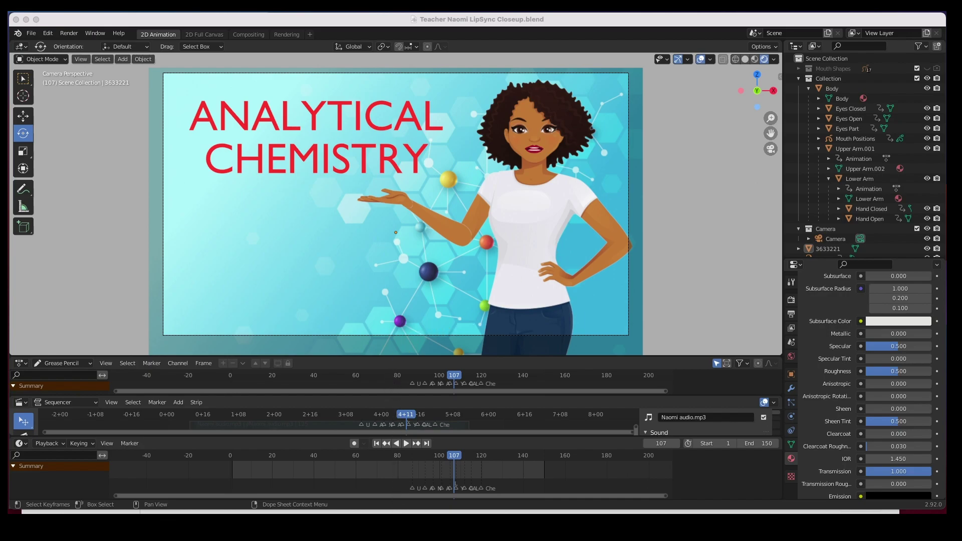
# Step: View the "Woman in jeans" iStock page in the browser, and switch to Adobe Illustrator
pyautogui.press('super+Tab')
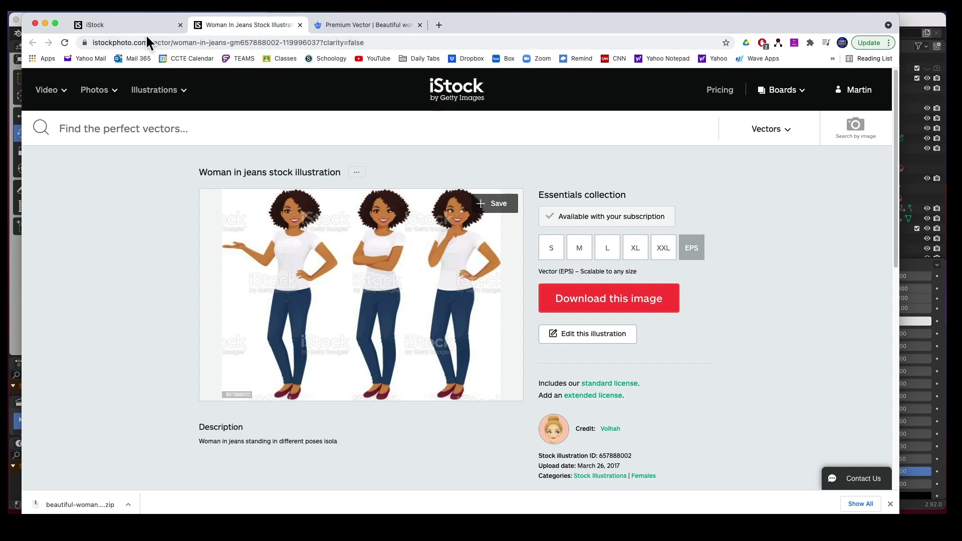
pyautogui.moveTo(251, 512)
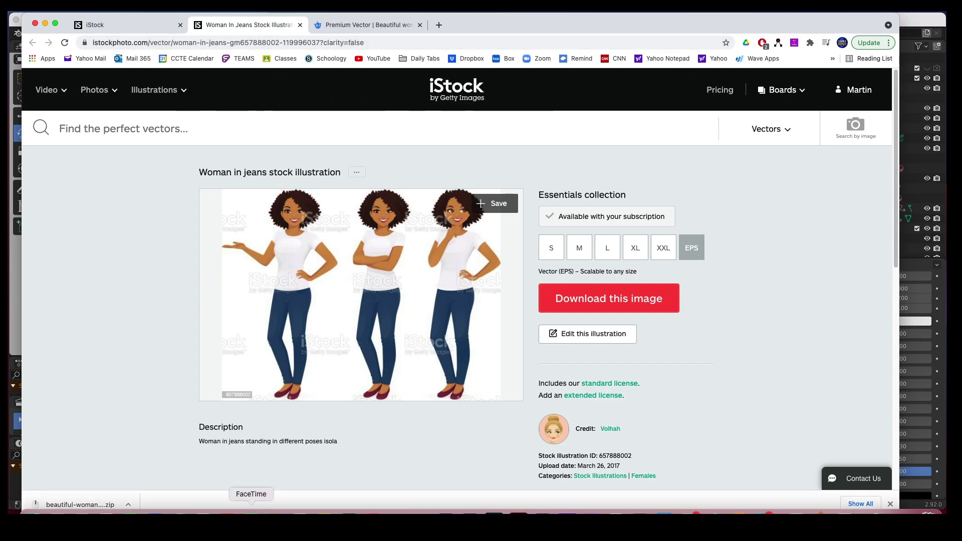
pyautogui.click(518, 511)
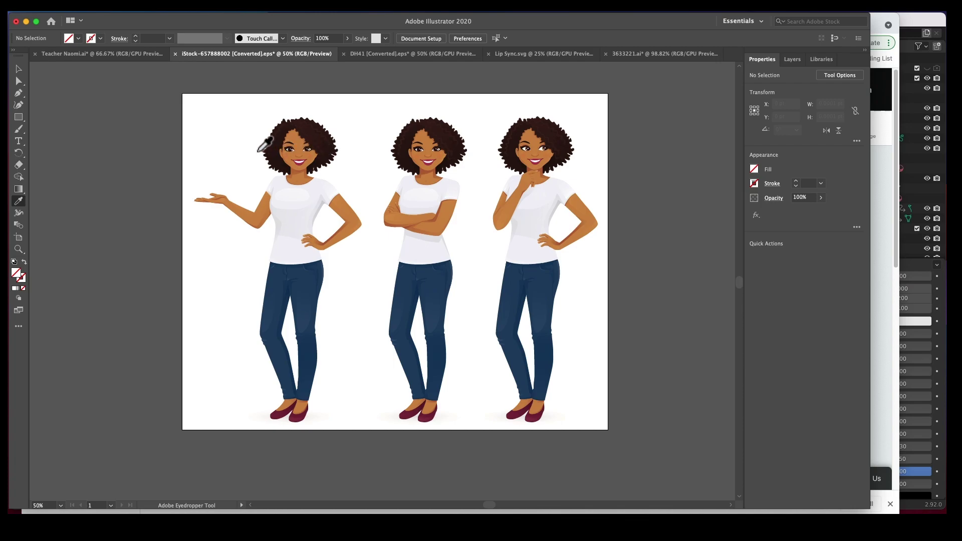
# Step: Examine the first woman's head and body up close, and the three full poses in the iStock-657888002 document
pyautogui.press('z')
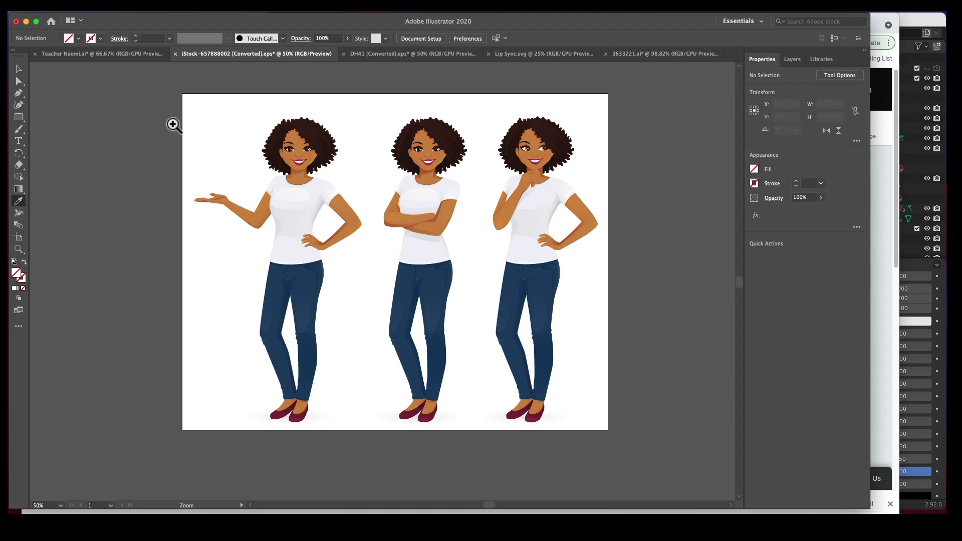
pyautogui.moveTo(159, 100); pyautogui.dragTo(403, 297)
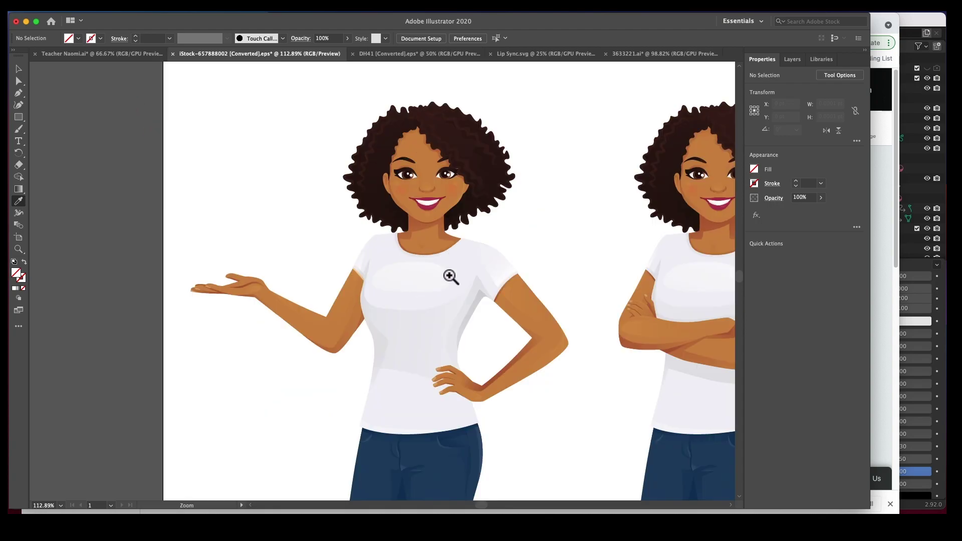
pyautogui.moveTo(516, 176); pyautogui.dragTo(585, 203)
pyautogui.moveTo(161, 226); pyautogui.dragTo(400, 236)
pyautogui.keyDown('alt'); pyautogui.click(385, 243); pyautogui.keyUp('alt')
pyautogui.keyDown('alt'); pyautogui.click(384, 243); pyautogui.keyUp('alt')
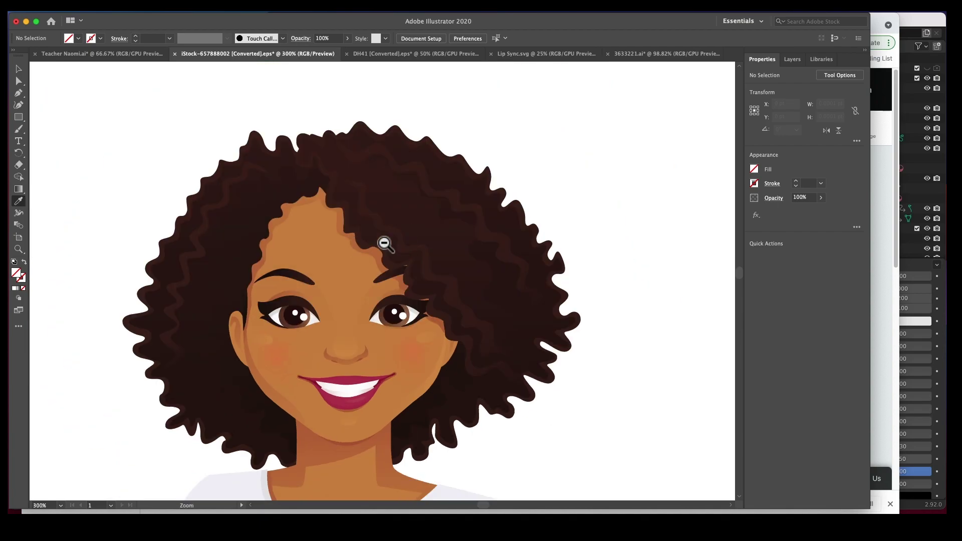
pyautogui.keyDown('alt'); pyautogui.click(385, 243); pyautogui.keyUp('alt')
pyautogui.keyDown('alt'); pyautogui.click(385, 245); pyautogui.keyUp('alt')
pyautogui.keyDown('alt'); pyautogui.click(387, 254); pyautogui.keyUp('alt')
pyautogui.moveTo(391, 387); pyautogui.dragTo(384, 182)
pyautogui.press('super+minus')
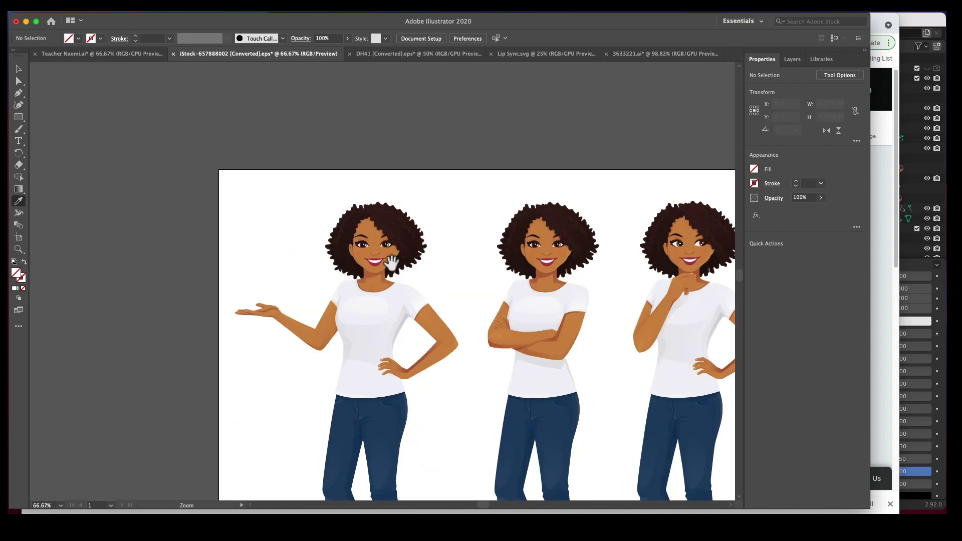
pyautogui.moveTo(387, 272); pyautogui.dragTo(348, 176)
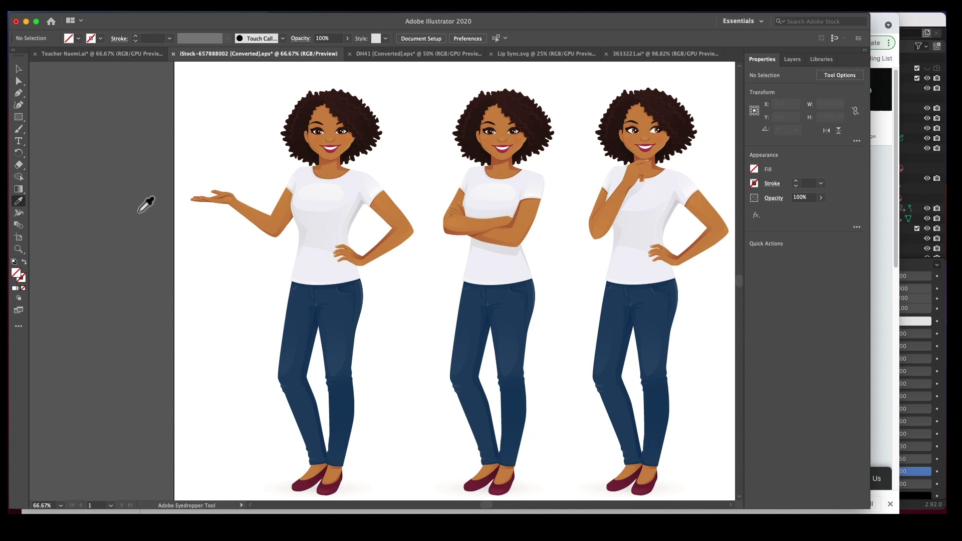
# Step: Display the artwork as outlines and inspect the vector paths of the first woman's face and hair
pyautogui.press('super')
pyautogui.press('super+y')
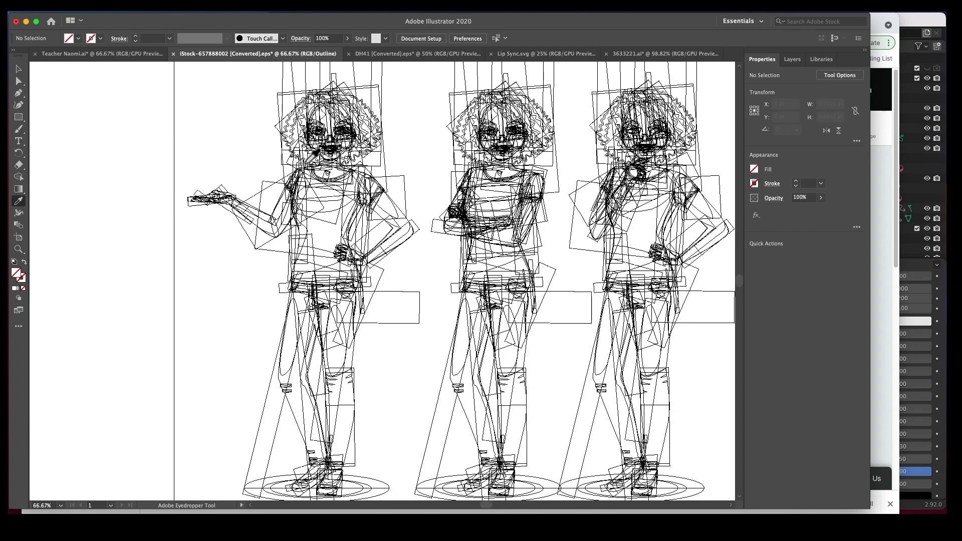
pyautogui.scroll(3, 334, 140)
pyautogui.press('super+space')
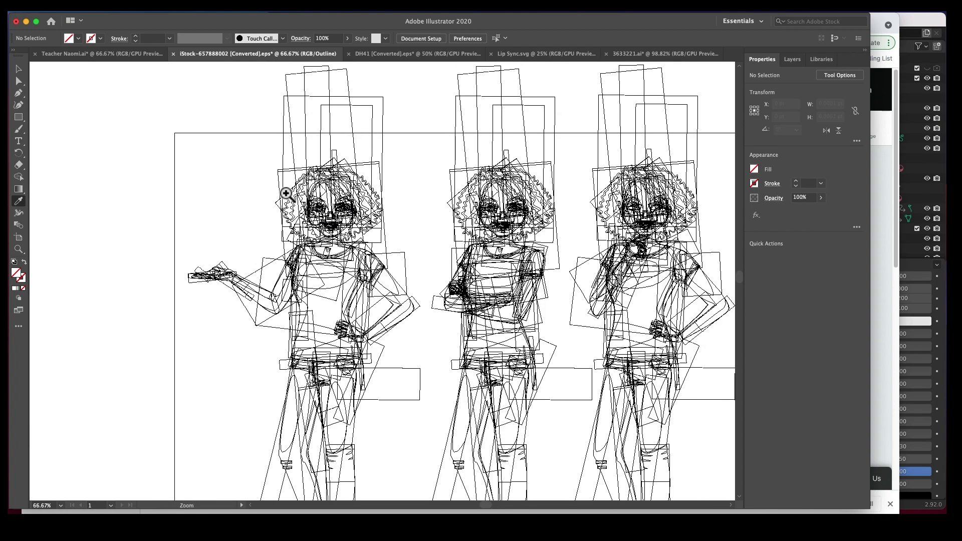
pyautogui.moveTo(286, 193); pyautogui.dragTo(422, 251)
pyautogui.moveTo(312, 237); pyautogui.dragTo(378, 235)
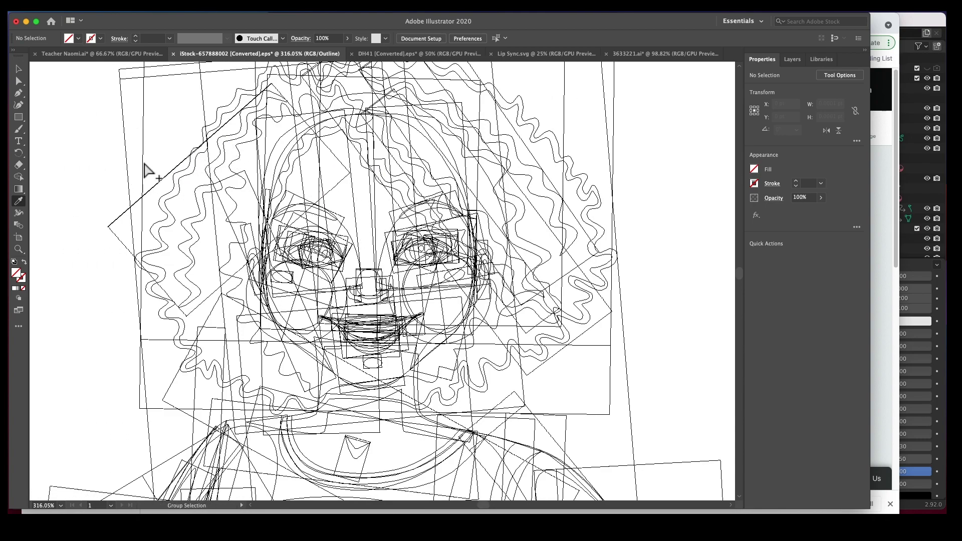
pyautogui.moveTo(445, 209)
pyautogui.mouseDown()
pyautogui.moveTo(461, 394)
pyautogui.moveTo(436, 467)
pyautogui.moveTo(450, 198)
pyautogui.mouseUp()
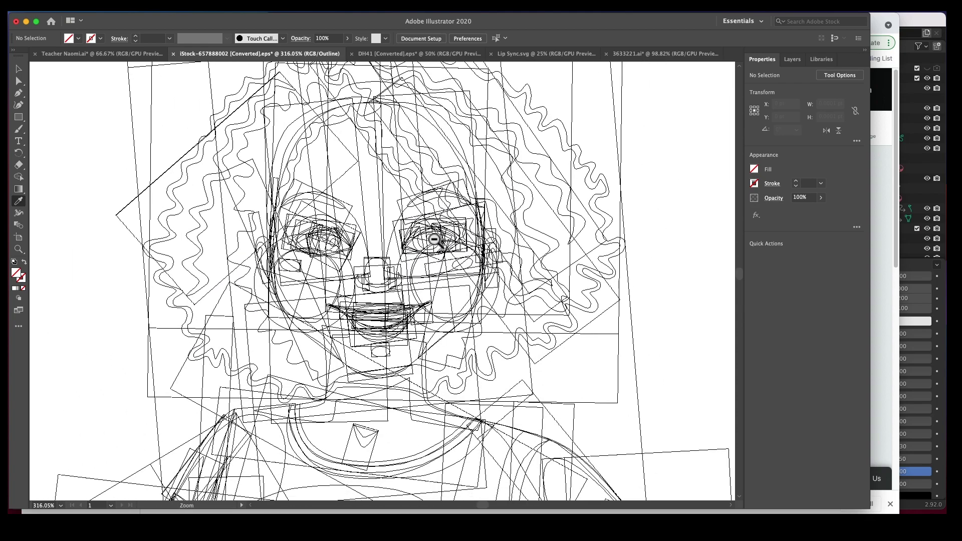
# Step: Examine the outlined paths of the first woman's torso, arms and legs, and her head again
pyautogui.keyDown('alt'); pyautogui.keyDown('super'); pyautogui.click(432, 240); pyautogui.keyUp('super'); pyautogui.keyUp('alt')
pyautogui.keyDown('alt'); pyautogui.keyDown('super'); pyautogui.click(432, 240); pyautogui.keyUp('super'); pyautogui.keyUp('alt')
pyautogui.keyDown('alt'); pyautogui.keyDown('super'); pyautogui.click(432, 240); pyautogui.keyUp('super'); pyautogui.keyUp('alt')
pyautogui.keyDown('alt'); pyautogui.keyDown('super'); pyautogui.click(431, 243); pyautogui.keyUp('super'); pyautogui.keyUp('alt')
pyautogui.moveTo(357, 346); pyautogui.dragTo(411, 56)
pyautogui.moveTo(382, 378); pyautogui.dragTo(396, 404)
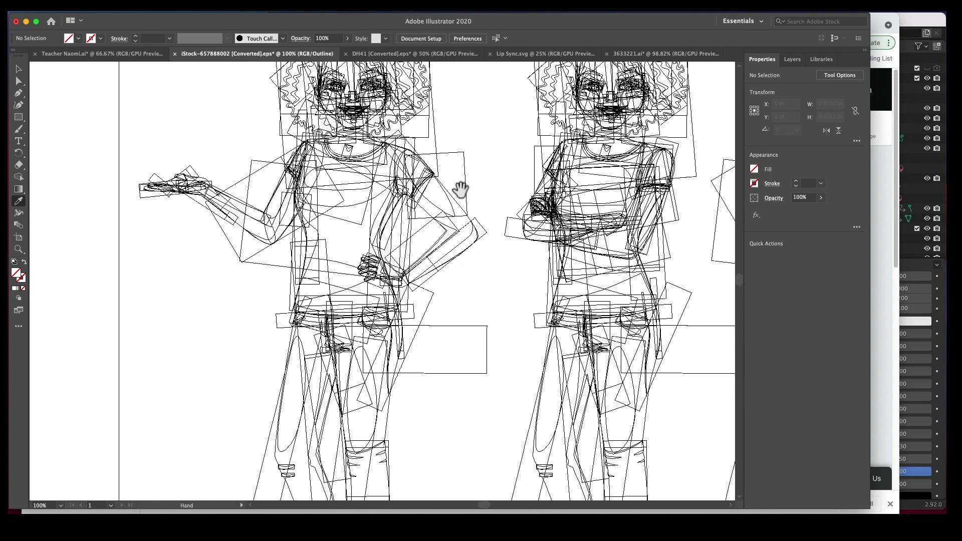
pyautogui.scroll(5, 331, 190)
pyautogui.moveTo(329, 175); pyautogui.dragTo(417, 230)
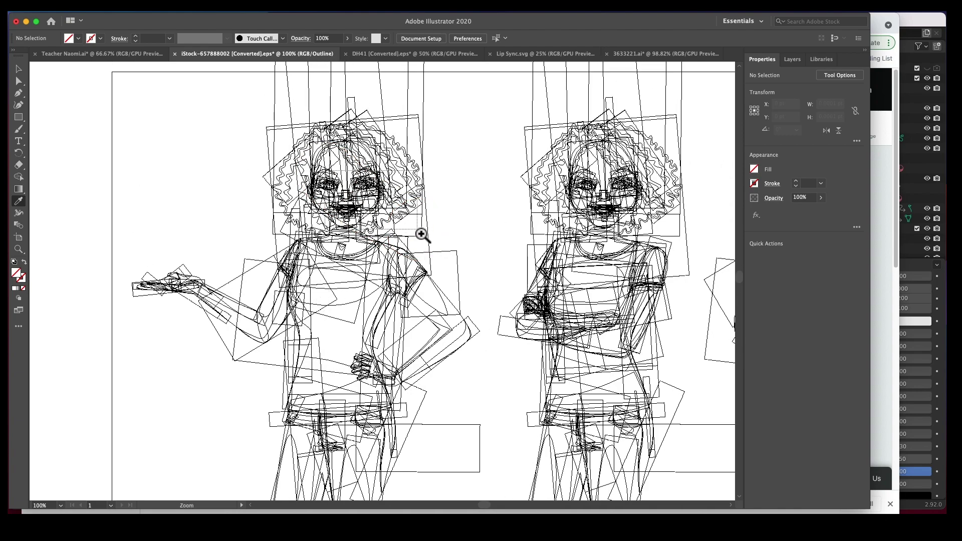
pyautogui.moveTo(311, 237); pyautogui.dragTo(440, 251)
pyautogui.scroll(-6, 334, 254)
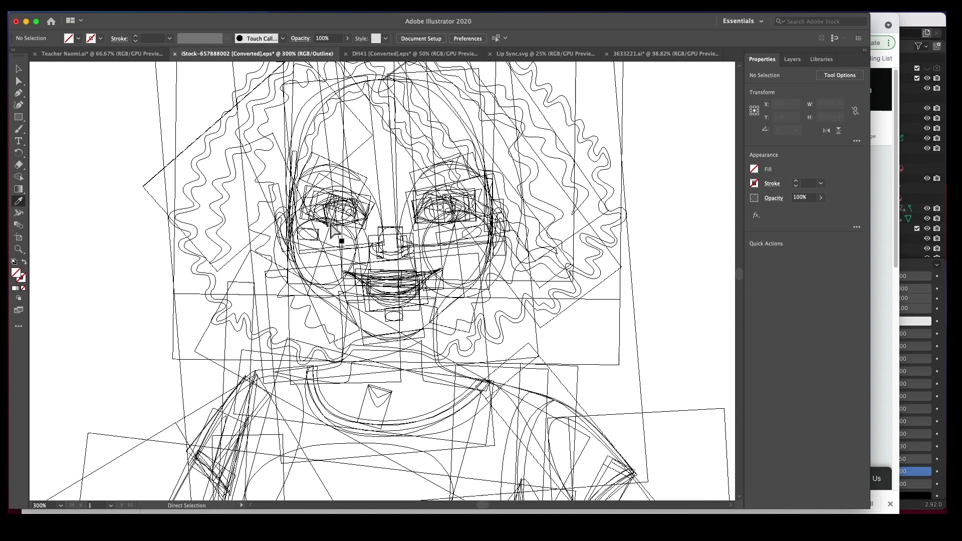
# Step: Restore the full-colour preview and inspect the first woman's face, shirt and outstretched arm
pyautogui.press('super+y')
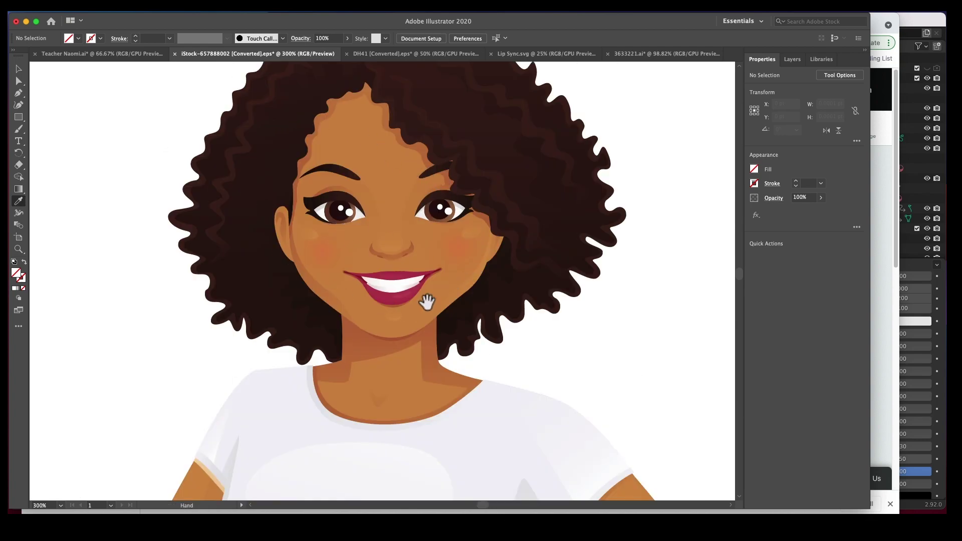
pyautogui.moveTo(395, 313); pyautogui.dragTo(396, 333)
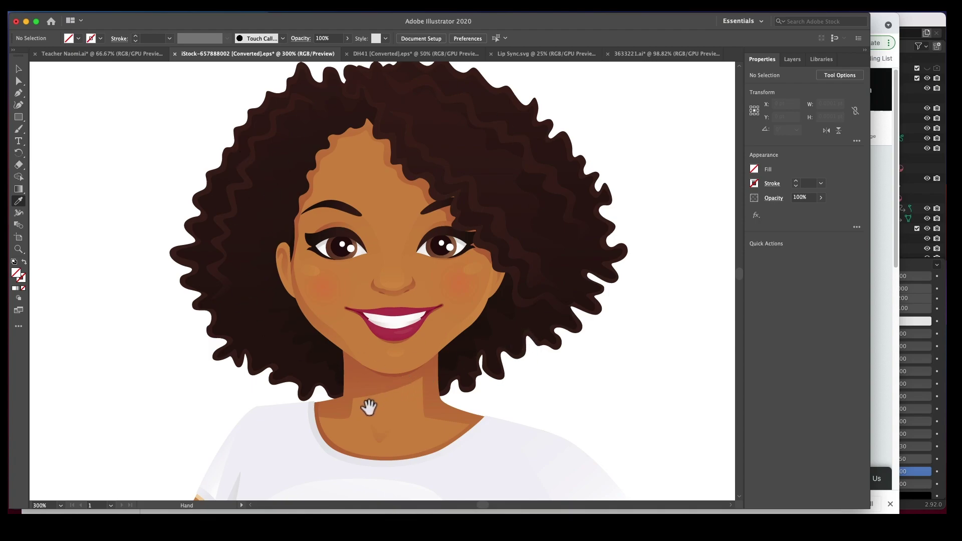
pyautogui.moveTo(383, 389); pyautogui.dragTo(454, 291)
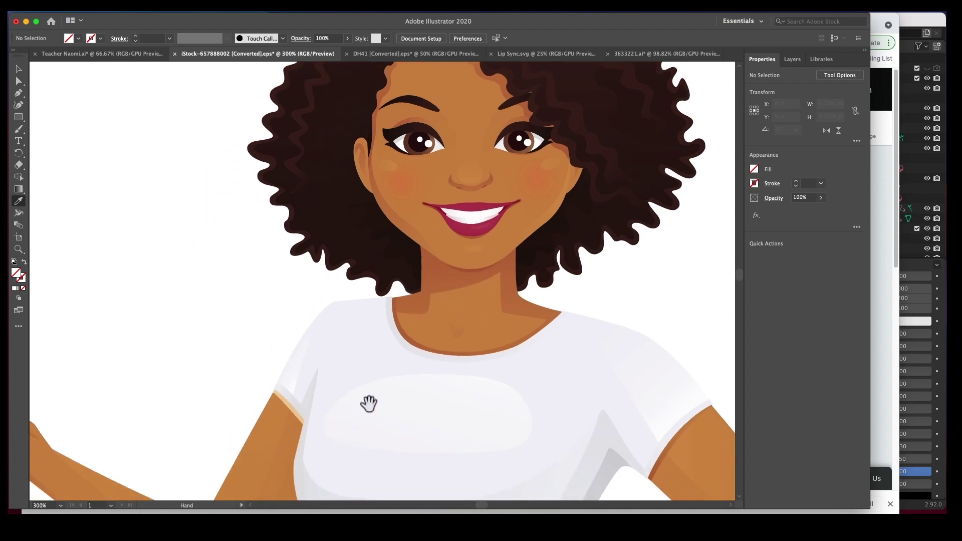
pyautogui.moveTo(370, 401); pyautogui.dragTo(456, 292)
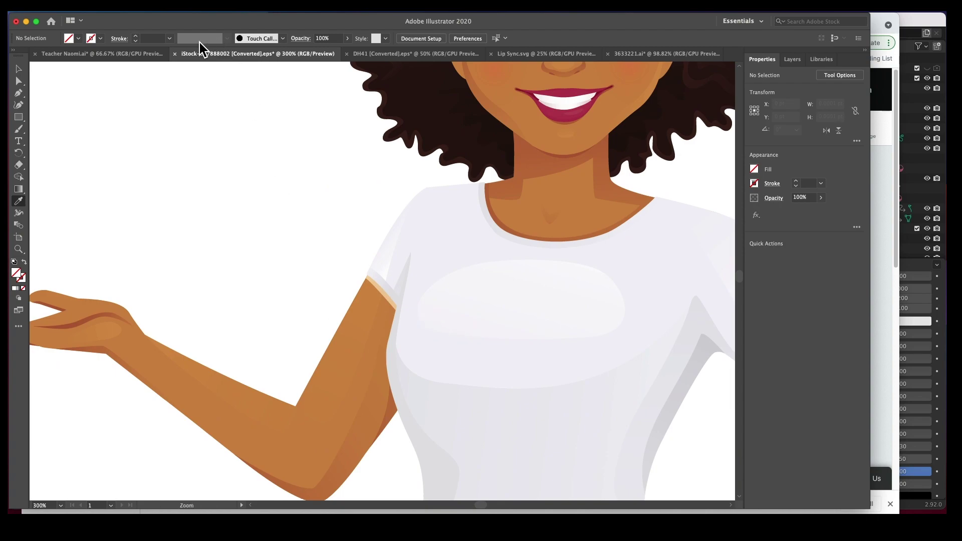
# Step: Review the separated eyes, mouth, arm and hand pieces in the Teacher Naomi.ai document
pyautogui.click(94, 56)
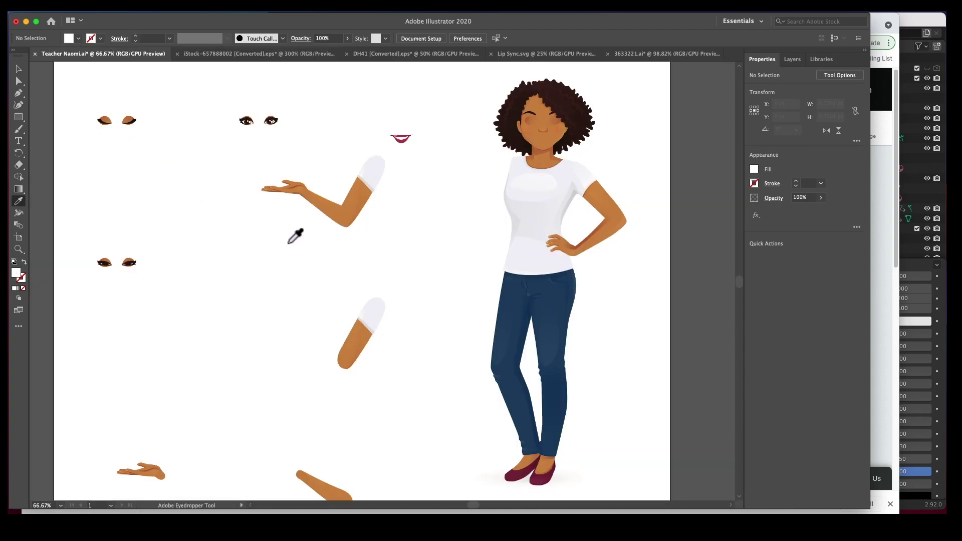
pyautogui.moveTo(319, 281)
pyautogui.mouseDown()
pyautogui.moveTo(341, 269)
pyautogui.moveTo(328, 269)
pyautogui.mouseUp()
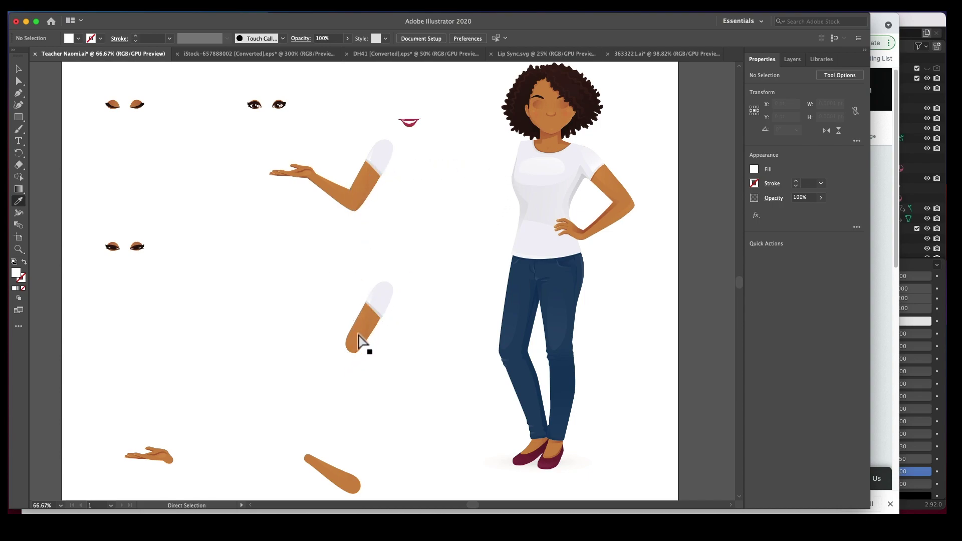
pyautogui.moveTo(328, 463); pyautogui.dragTo(337, 296)
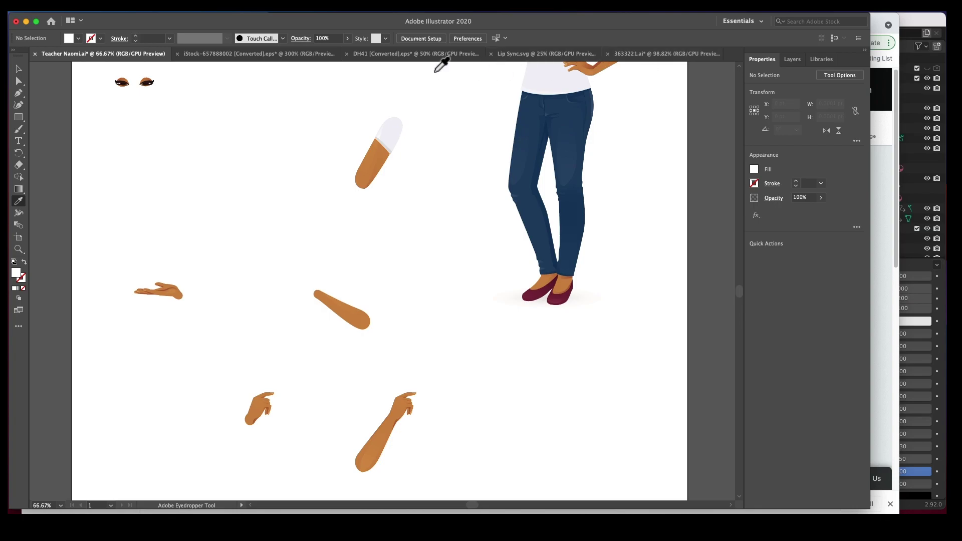
# Step: Return to the iStock-657888002 document and compare the crossed-arms pose with the hand-on-chin pose
pyautogui.click(225, 55)
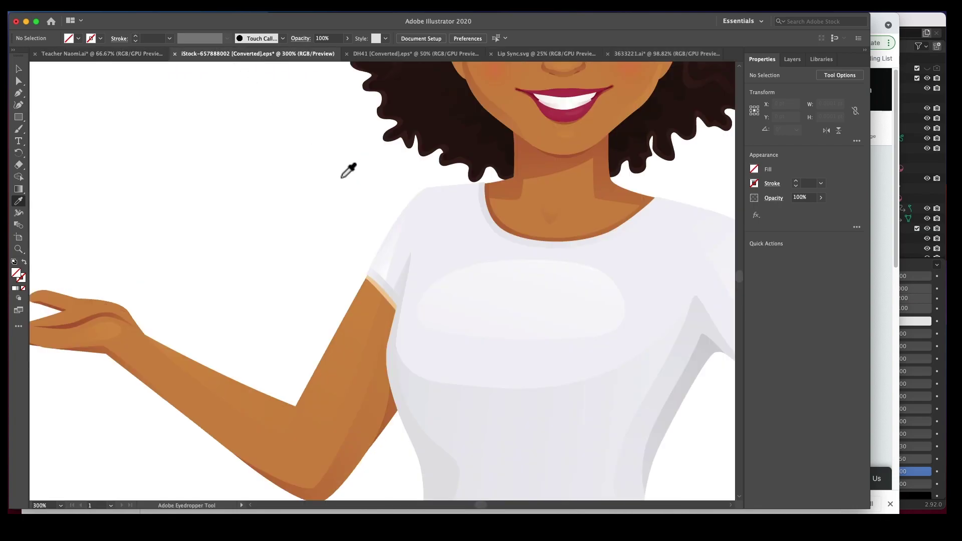
pyautogui.moveTo(473, 205); pyautogui.dragTo(341, 188)
pyautogui.keyDown('alt'); pyautogui.keyDown('super'); pyautogui.click(365, 240); pyautogui.keyUp('super'); pyautogui.keyUp('alt')
pyautogui.keyDown('alt'); pyautogui.keyDown('super'); pyautogui.click(365, 241); pyautogui.keyUp('super'); pyautogui.keyUp('alt')
pyautogui.moveTo(401, 256); pyautogui.dragTo(303, 224)
pyautogui.scroll(-4, 307, 231)
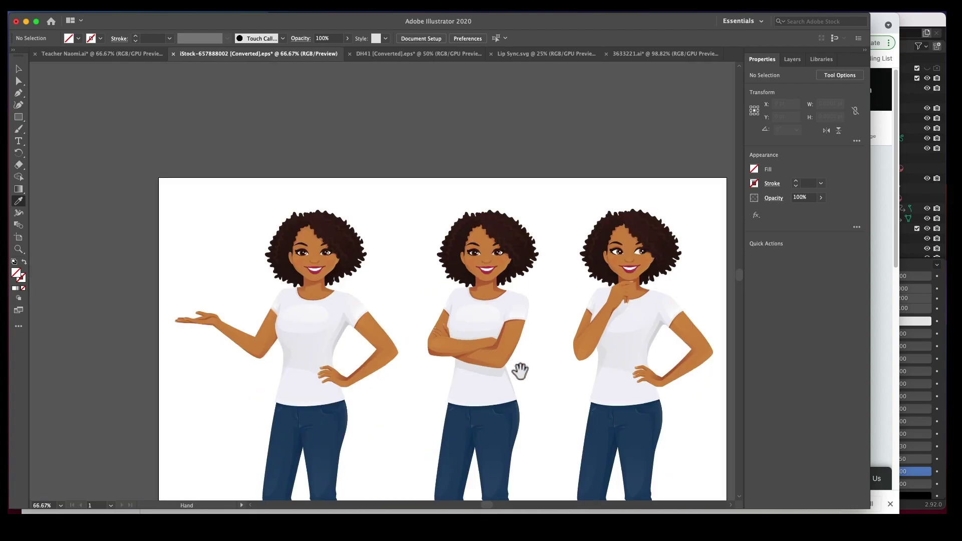
pyautogui.moveTo(517, 369); pyautogui.dragTo(387, 269)
pyautogui.keyDown('super'); pyautogui.click(491, 190); pyautogui.keyUp('super')
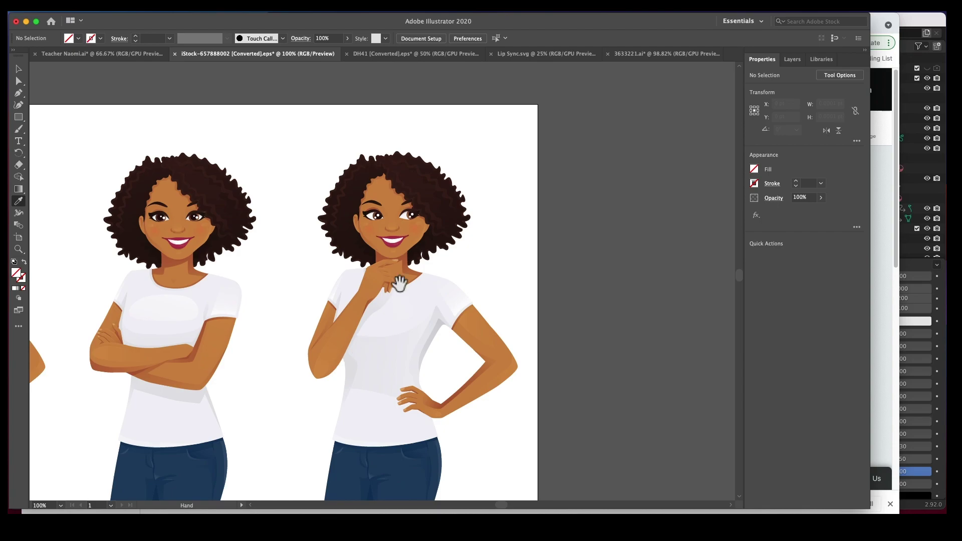
pyautogui.moveTo(254, 333); pyautogui.dragTo(358, 323)
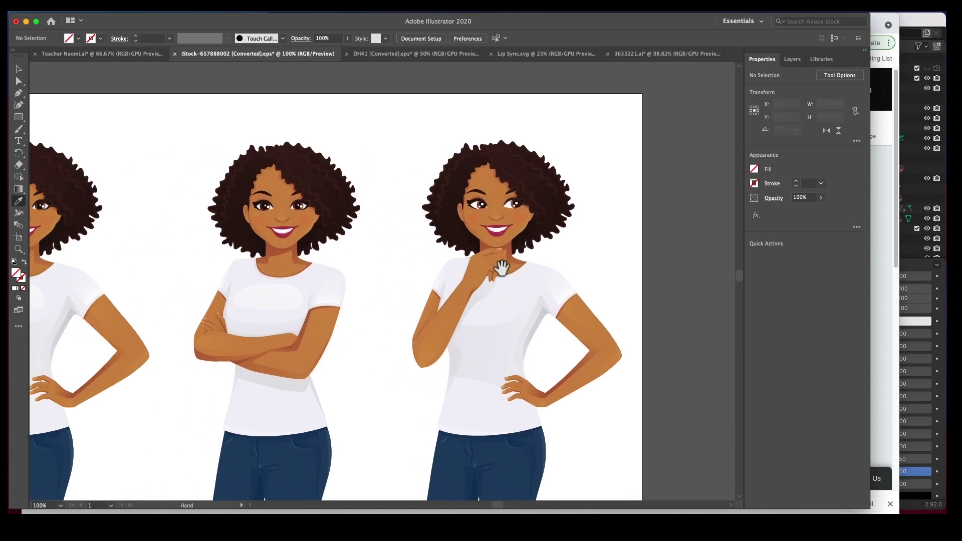
# Step: Inspect the separated hands and forearms on the lower part of the Teacher Naomi.ai artboard
pyautogui.click(114, 54)
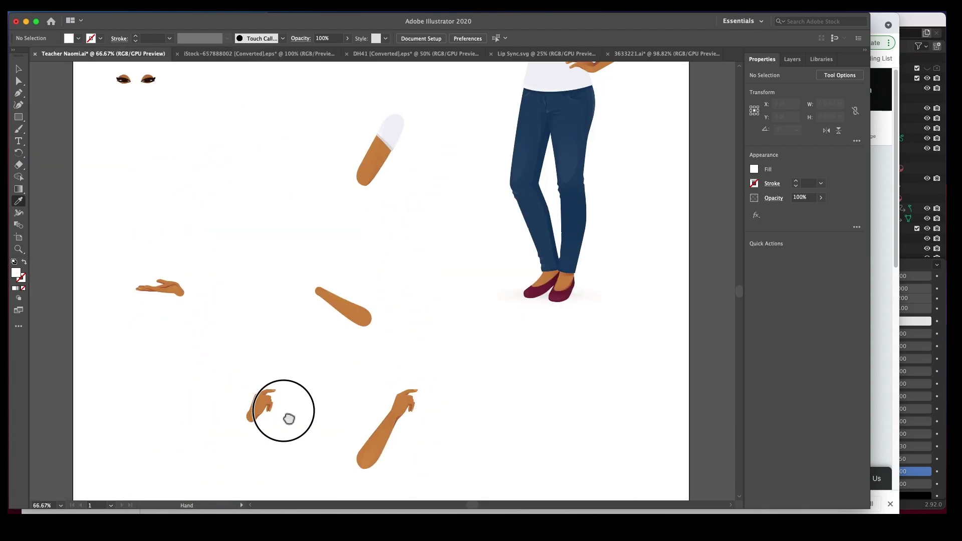
pyautogui.moveTo(286, 416); pyautogui.dragTo(273, 312)
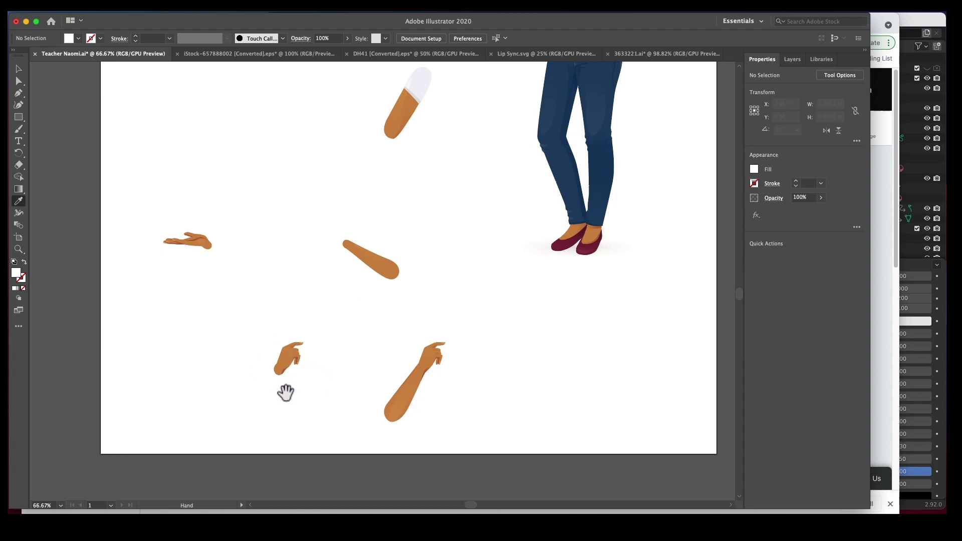
pyautogui.moveTo(328, 280); pyautogui.dragTo(364, 281)
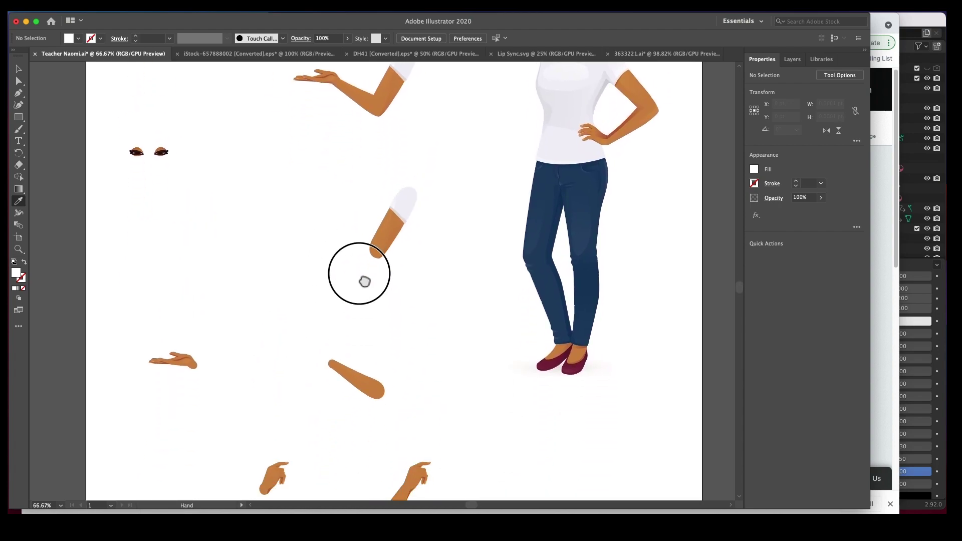
# Step: Compare the first woman's pose in the iStock-657888002 document with the complete set of separated body parts in Teacher Naomi.ai
pyautogui.click(291, 54)
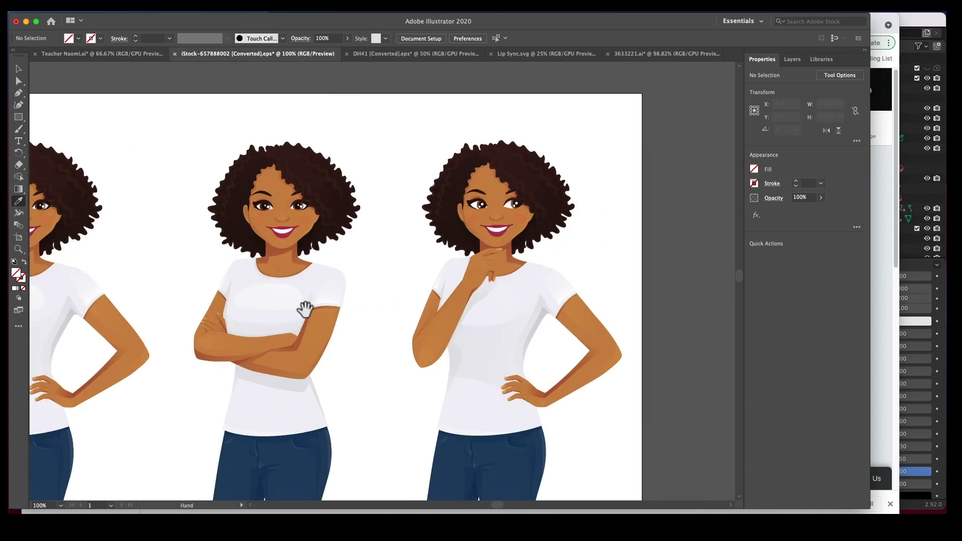
pyautogui.moveTo(303, 309); pyautogui.dragTo(499, 276)
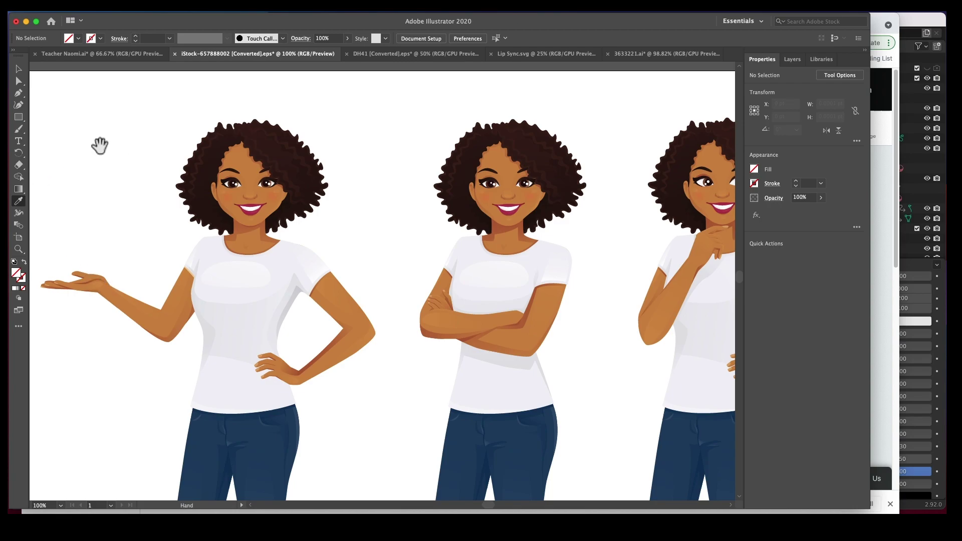
pyautogui.click(107, 56)
pyautogui.moveTo(369, 145)
pyautogui.mouseDown()
pyautogui.moveTo(360, 192)
pyautogui.moveTo(360, 135)
pyautogui.mouseUp()
pyautogui.keyDown('alt'); pyautogui.keyDown('super'); pyautogui.click(370, 224); pyautogui.keyUp('super'); pyautogui.keyUp('alt')
pyautogui.moveTo(400, 241); pyautogui.dragTo(397, 219)
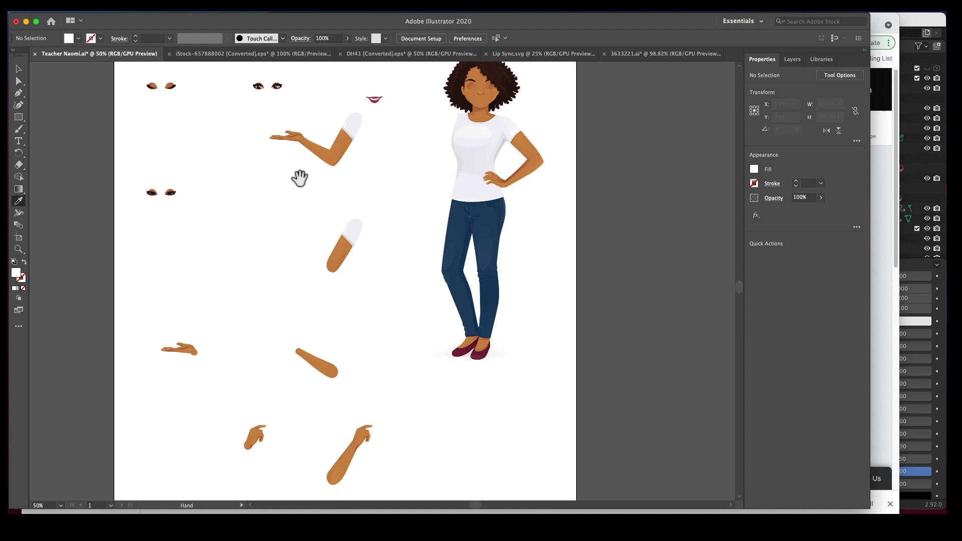
pyautogui.moveTo(297, 170); pyautogui.dragTo(301, 194)
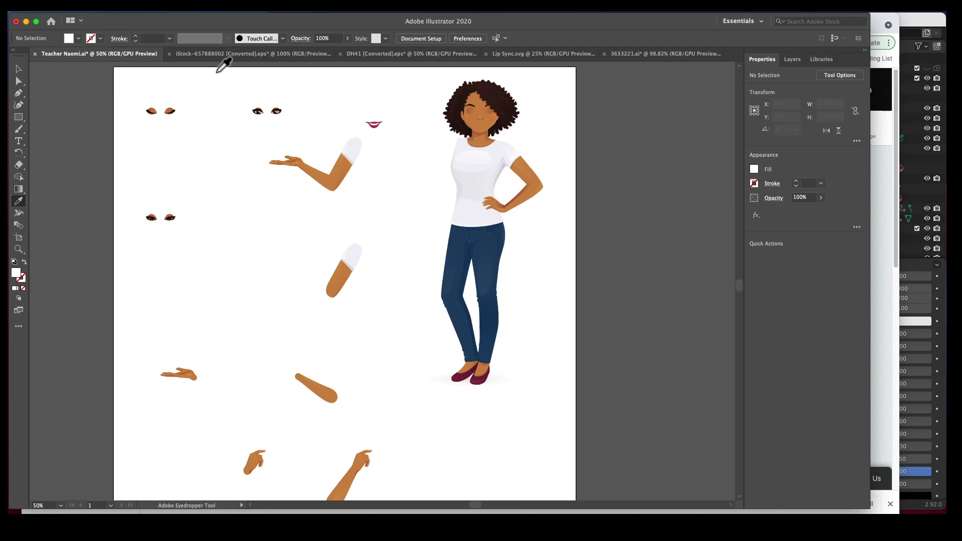
# Step: Select the first woman's outstretched palm-up arm in the iStock-657888002 document with the Direct Selection tool
pyautogui.click(219, 54)
pyautogui.moveTo(285, 274); pyautogui.dragTo(394, 209)
pyautogui.keyDown('super'); pyautogui.click(314, 235); pyautogui.keyUp('super')
pyautogui.moveTo(349, 253); pyautogui.dragTo(372, 227)
pyautogui.keyDown('super'); pyautogui.click(395, 247); pyautogui.keyUp('super')
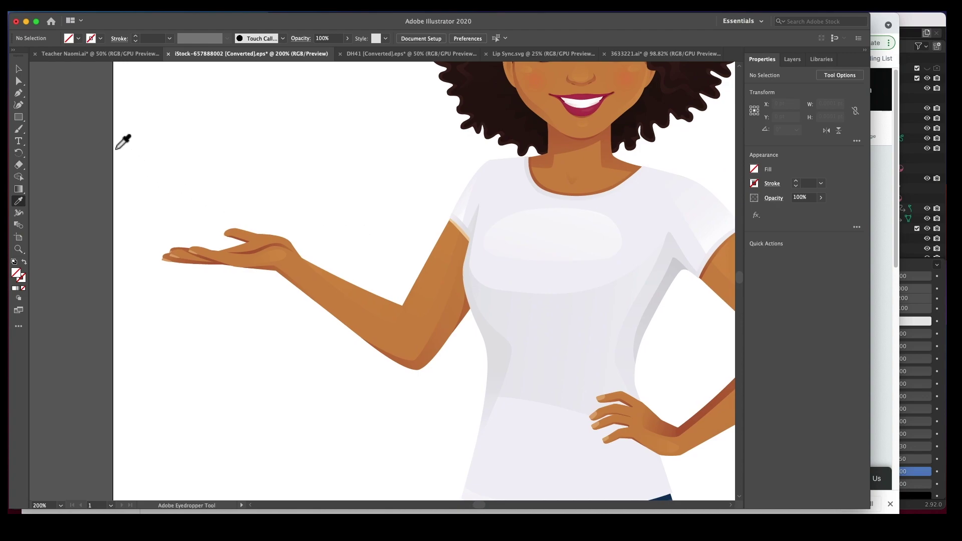
pyautogui.click(18, 82)
pyautogui.moveTo(113, 139); pyautogui.dragTo(459, 386)
pyautogui.keyDown('alt'); pyautogui.keyDown('super'); pyautogui.click(427, 278); pyautogui.keyUp('super'); pyautogui.keyUp('alt')
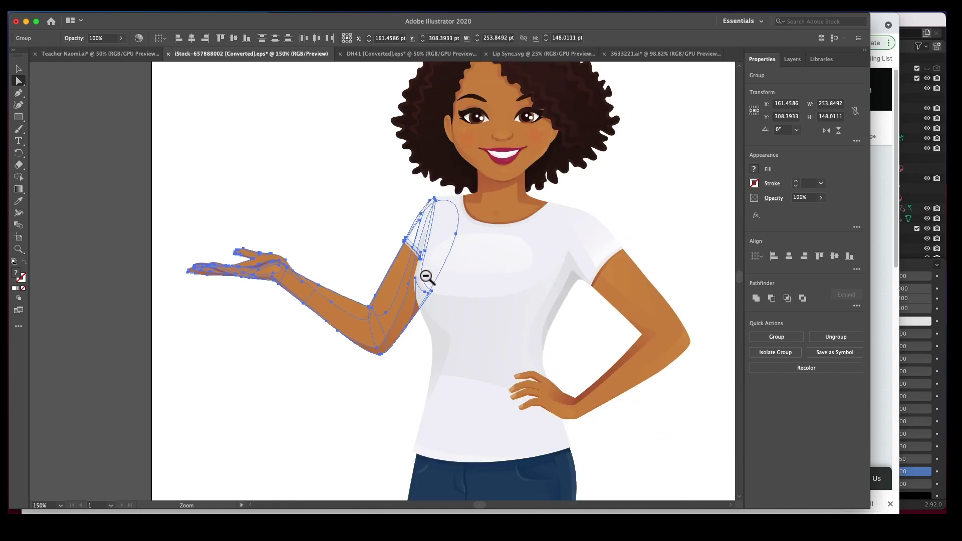
# Step: Move the selected palm-up arm 250 pt horizontally away from the first woman's body, clear of her torso
pyautogui.moveTo(427, 277); pyautogui.dragTo(554, 269)
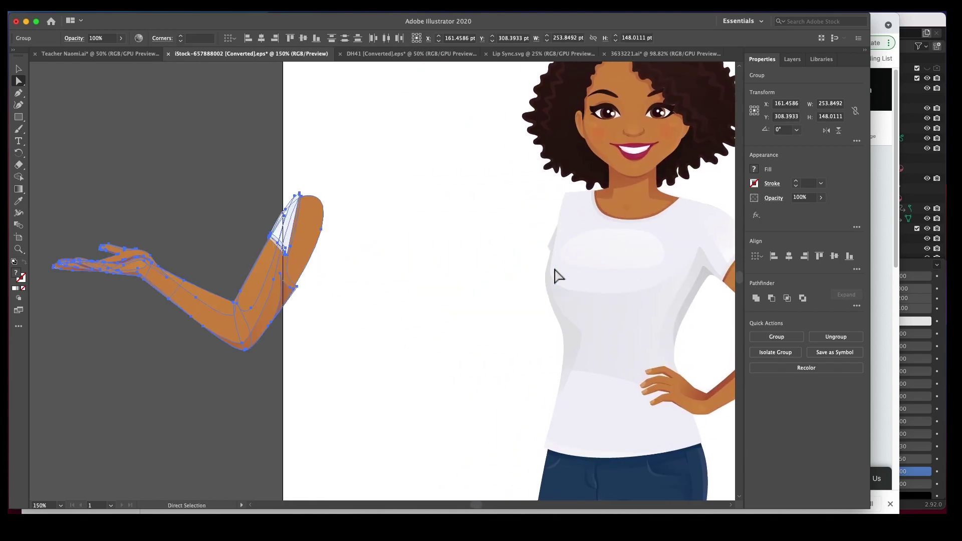
pyautogui.moveTo(313, 267); pyautogui.dragTo(397, 215)
pyautogui.click(441, 273)
pyautogui.click(444, 274)
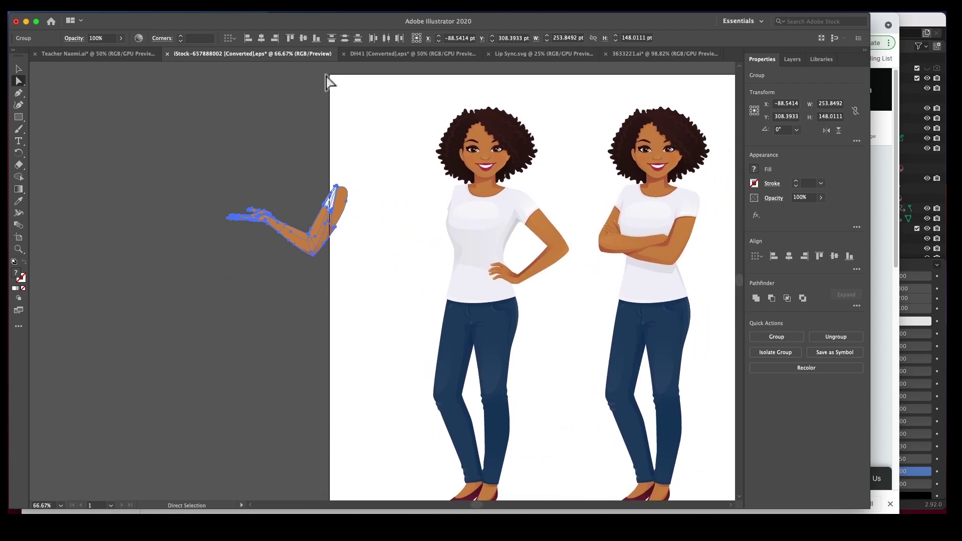
# Step: Widen Artboard 3 to about 1492 pt by extending the side next to the separated arm, and resume direct selection
pyautogui.press('a')
pyautogui.click(19, 237)
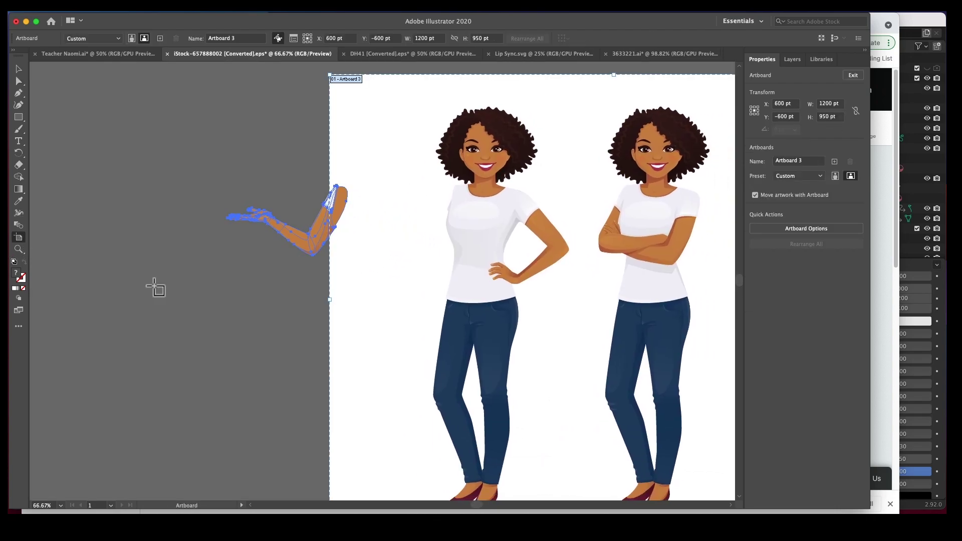
pyautogui.moveTo(329, 304); pyautogui.dragTo(192, 299)
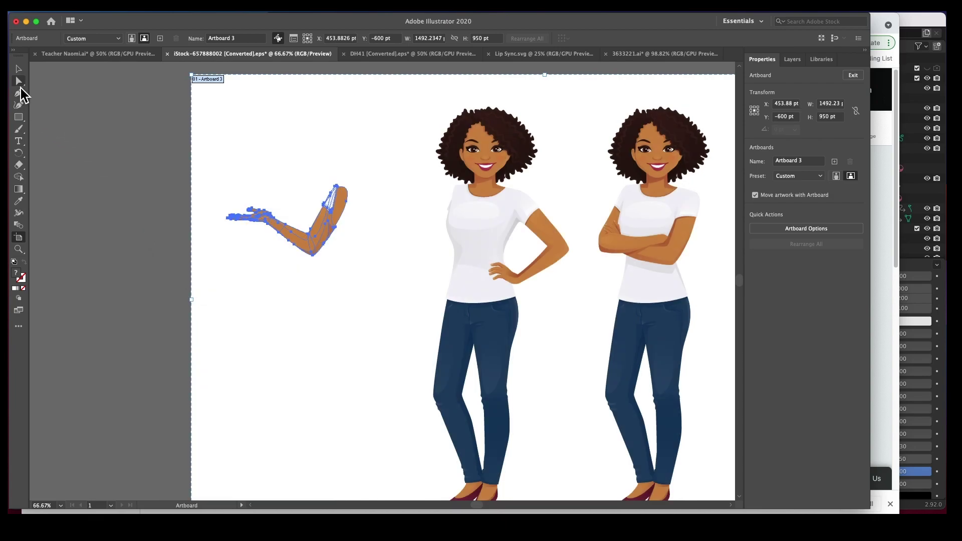
pyautogui.click(18, 81)
# Step: Move the leftover grey sleeve sliver from the side of the first woman's shirt onto the separated arm's sleeve, then deselect it
pyautogui.keyDown('super'); pyautogui.click(273, 208); pyautogui.keyUp('super')
pyautogui.keyDown('super'); pyautogui.click(319, 253); pyautogui.keyUp('super')
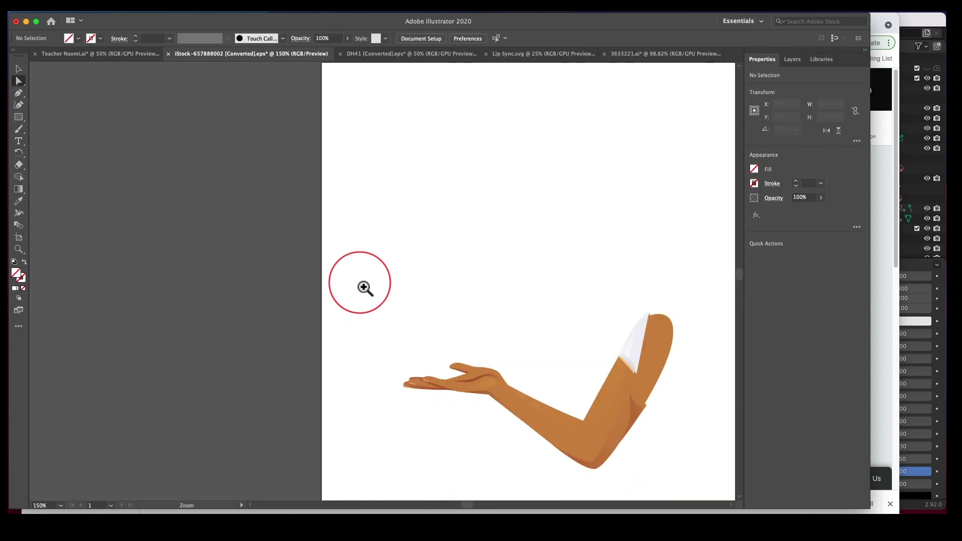
pyautogui.keyDown('super'); pyautogui.click(360, 282); pyautogui.keyUp('super')
pyautogui.moveTo(368, 336); pyautogui.dragTo(157, 273)
pyautogui.keyDown('super'); pyautogui.click(322, 303); pyautogui.keyUp('super')
pyautogui.moveTo(489, 320); pyautogui.dragTo(244, 329)
pyautogui.moveTo(575, 347); pyautogui.dragTo(325, 324)
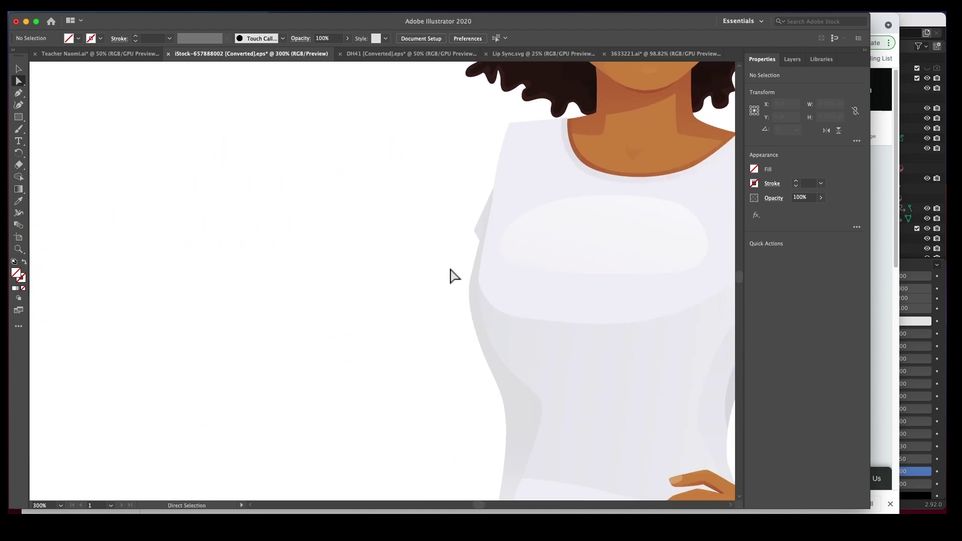
pyautogui.keyDown('alt'); pyautogui.click(474, 249); pyautogui.keyUp('alt')
pyautogui.keyDown('alt'); pyautogui.click(478, 236); pyautogui.keyUp('alt')
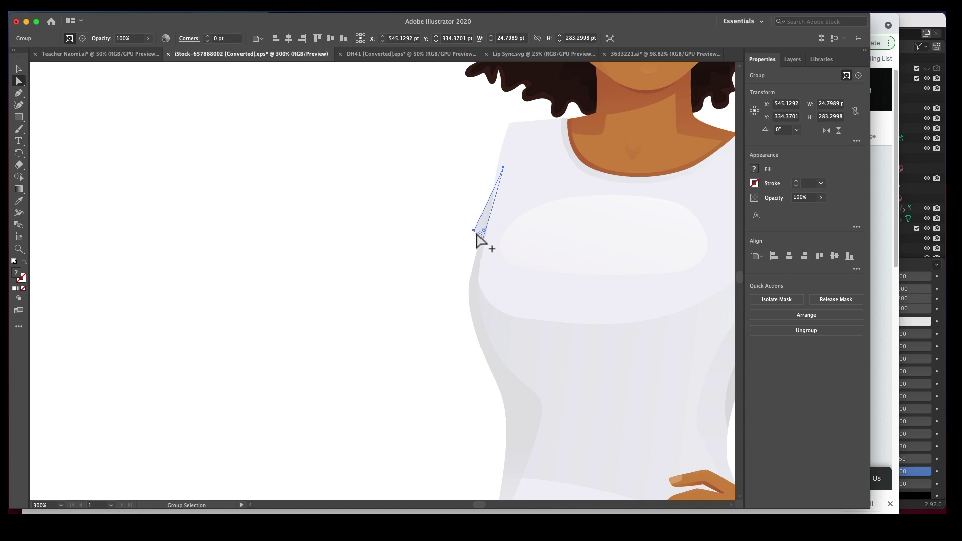
pyautogui.hotkey('shift', 'Left')
pyautogui.moveTo(257, 300); pyautogui.dragTo(658, 327)
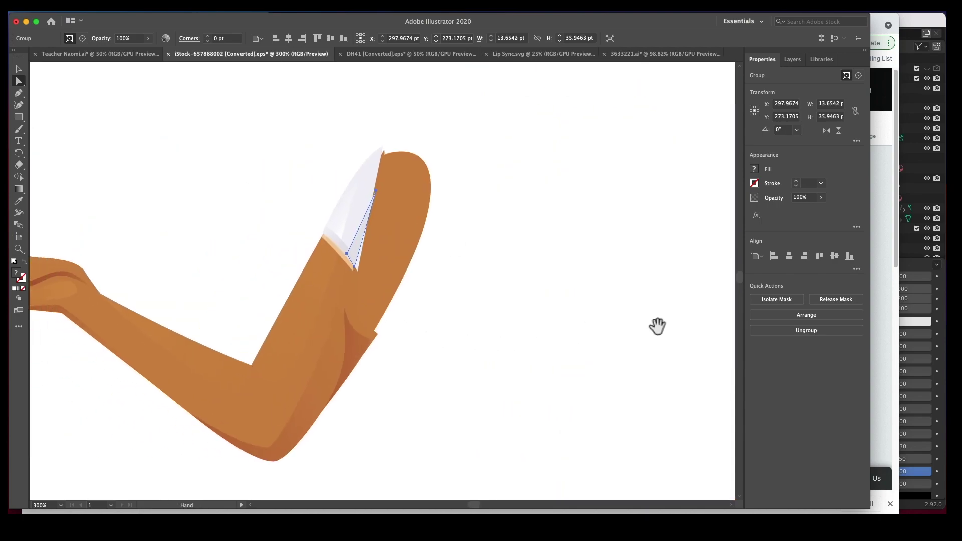
pyautogui.click(458, 302)
# Step: Delete the dark shadow mesh on the back of the separated upper arm above the elbow
pyautogui.moveTo(354, 341); pyautogui.dragTo(384, 315)
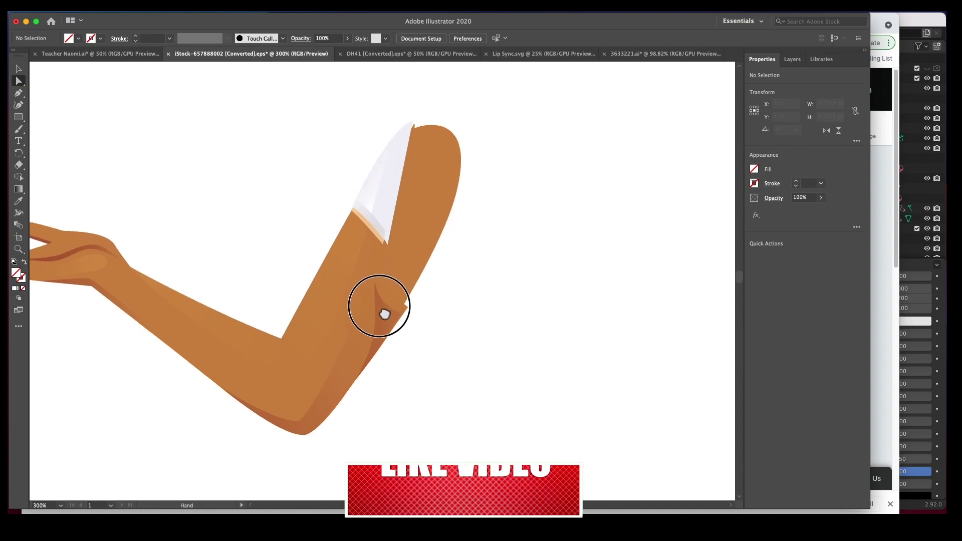
pyautogui.click(389, 326)
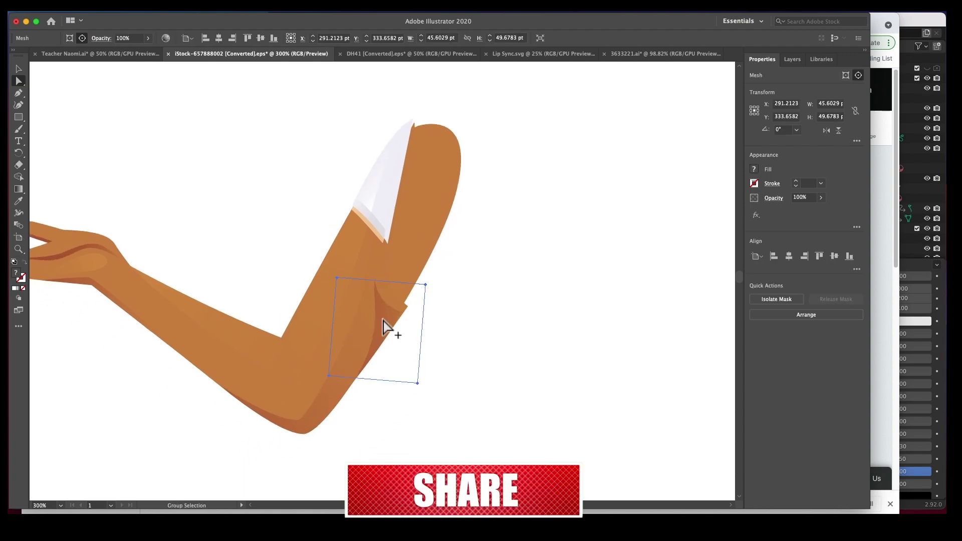
pyautogui.click(384, 323)
pyautogui.press('super+shift+a')
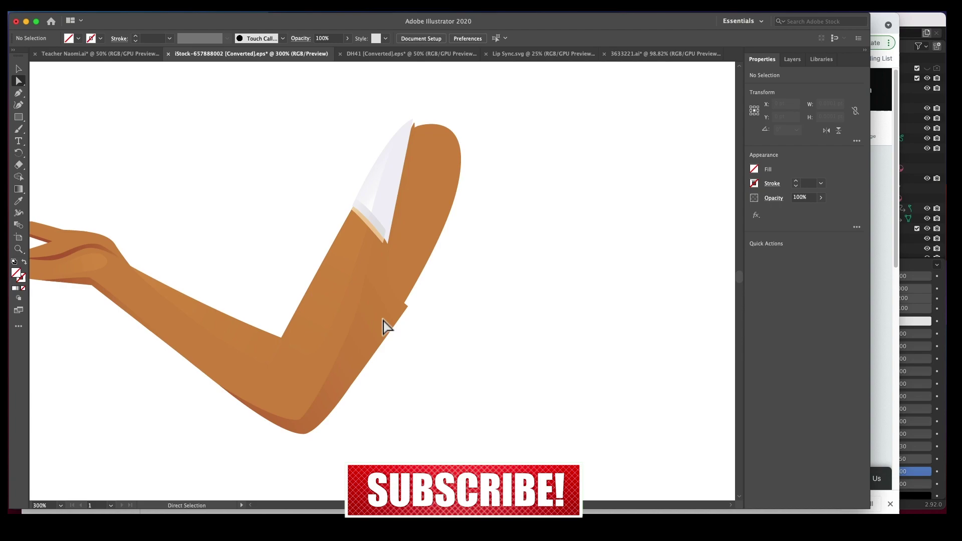
# Step: Pull the protruding anchor point of the upper arm's shading mask in line with the arm's outer edge
pyautogui.click(407, 307)
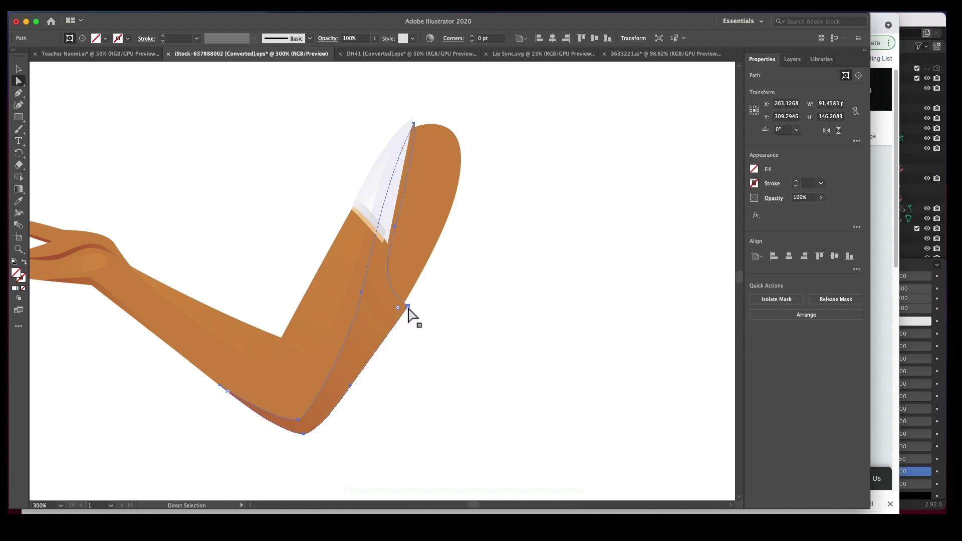
pyautogui.moveTo(407, 306); pyautogui.dragTo(404, 306)
pyautogui.click(418, 330)
# Step: Select the palm-up hand with its forearm and move them 250 pt straight down, away from the upper arm
pyautogui.press('space')
pyautogui.moveTo(298, 361); pyautogui.dragTo(471, 332)
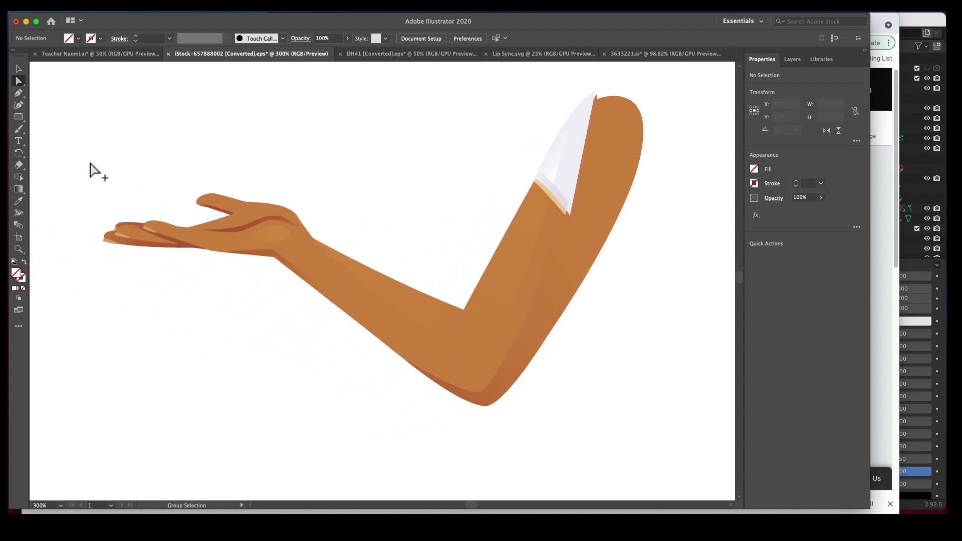
pyautogui.moveTo(82, 153); pyautogui.dragTo(556, 314)
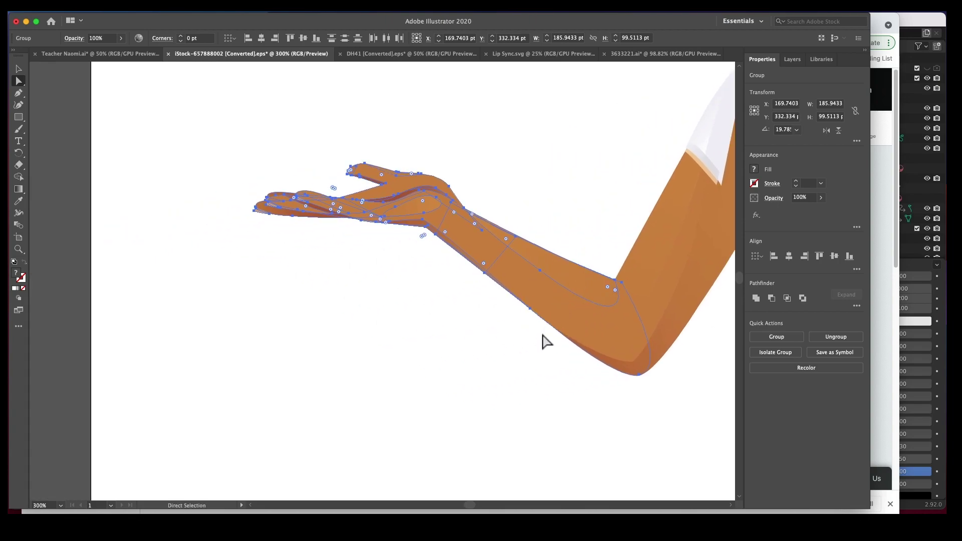
pyautogui.hotkey('shift', 'Down')
pyautogui.moveTo(551, 339); pyautogui.dragTo(293, 186)
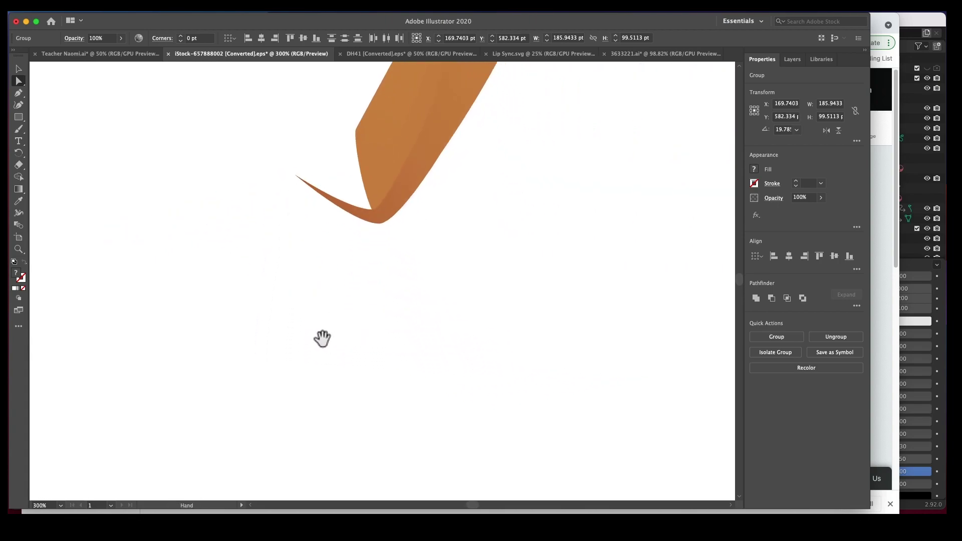
pyautogui.moveTo(322, 339); pyautogui.dragTo(386, 60)
pyautogui.moveTo(376, 295); pyautogui.dragTo(383, 215)
pyautogui.keyDown('super'); pyautogui.click(412, 207); pyautogui.keyUp('super')
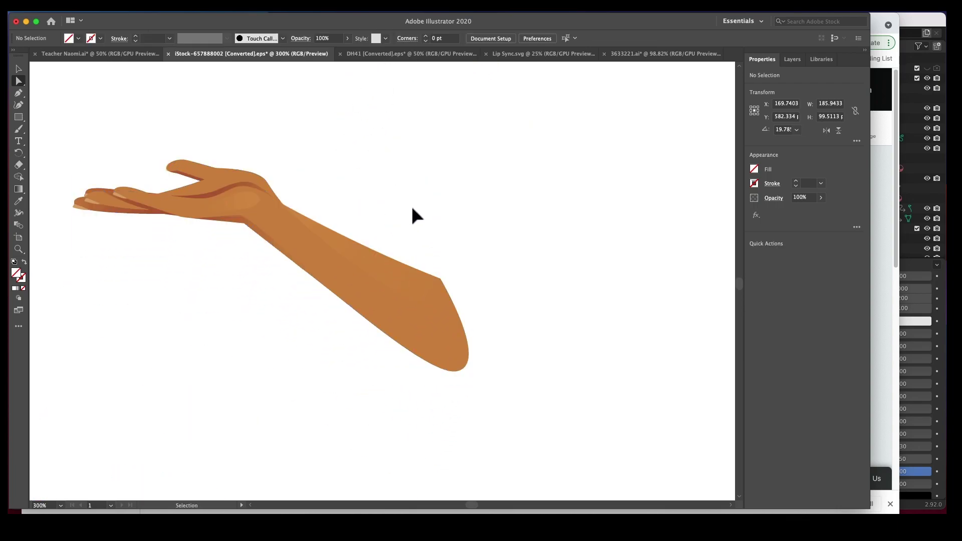
# Step: Add an anchor point on the elbow end of the forearm with the Pen tool and pull it outward to round the end
pyautogui.press('a')
pyautogui.click(451, 299)
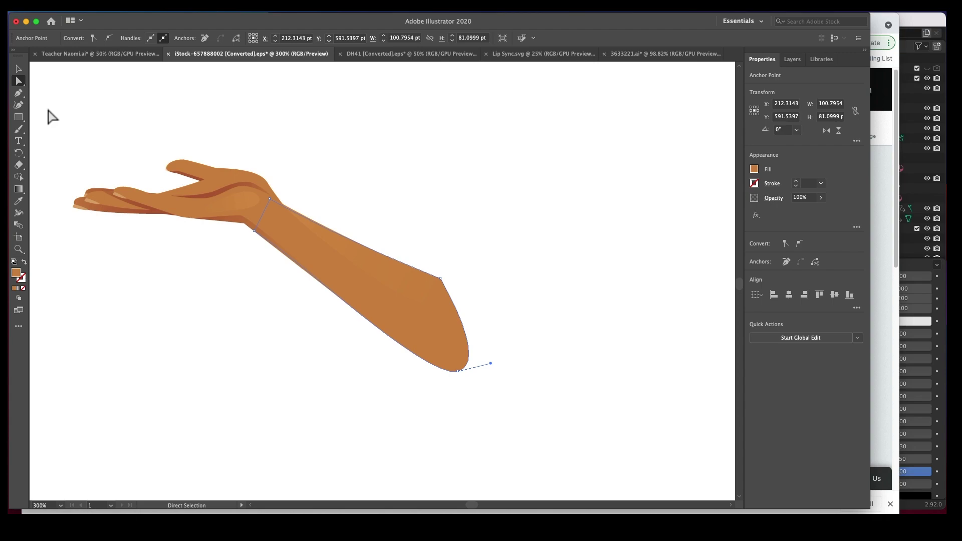
pyautogui.click(18, 93)
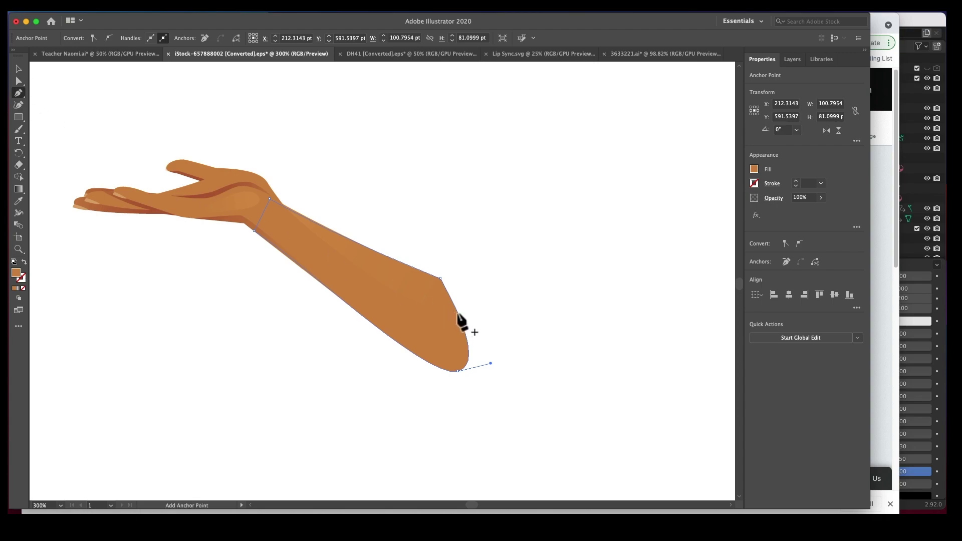
pyautogui.click(458, 316)
pyautogui.moveTo(458, 317); pyautogui.dragTo(479, 315)
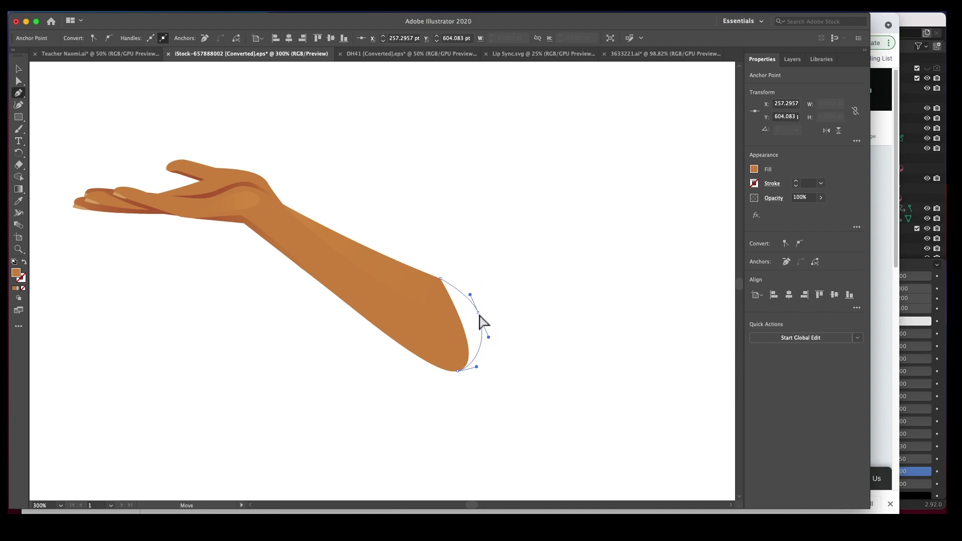
pyautogui.click(505, 381)
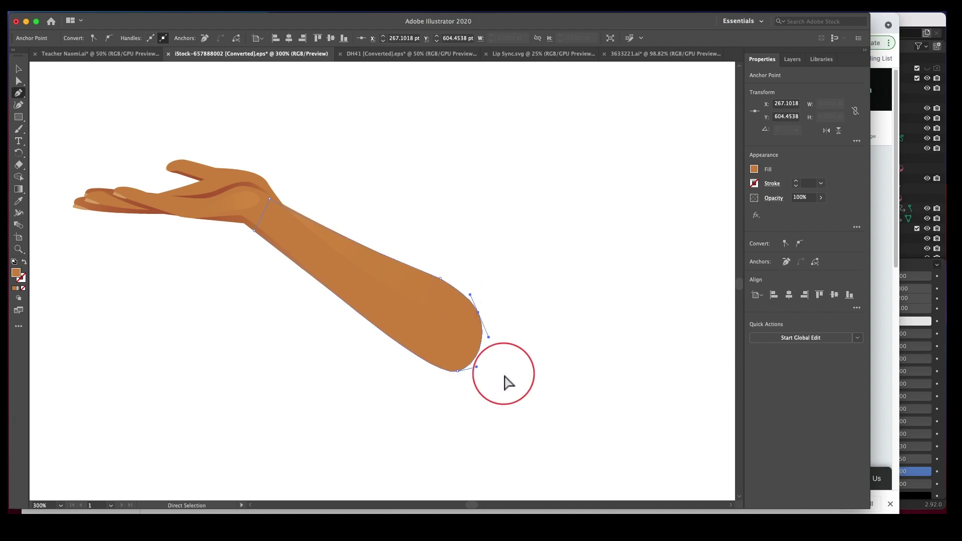
# Step: Delete the anchor point at the thin tip of the shading path sticking out from the upper arm's elbow end
pyautogui.press('space')
pyautogui.moveTo(446, 170); pyautogui.dragTo(433, 400)
pyautogui.moveTo(409, 296); pyautogui.dragTo(399, 432)
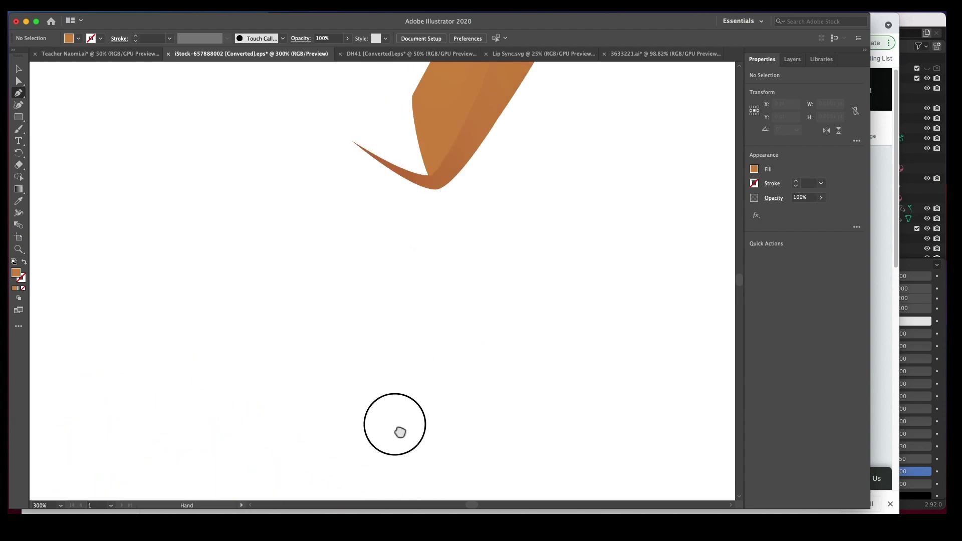
pyautogui.moveTo(431, 188); pyautogui.dragTo(326, 425)
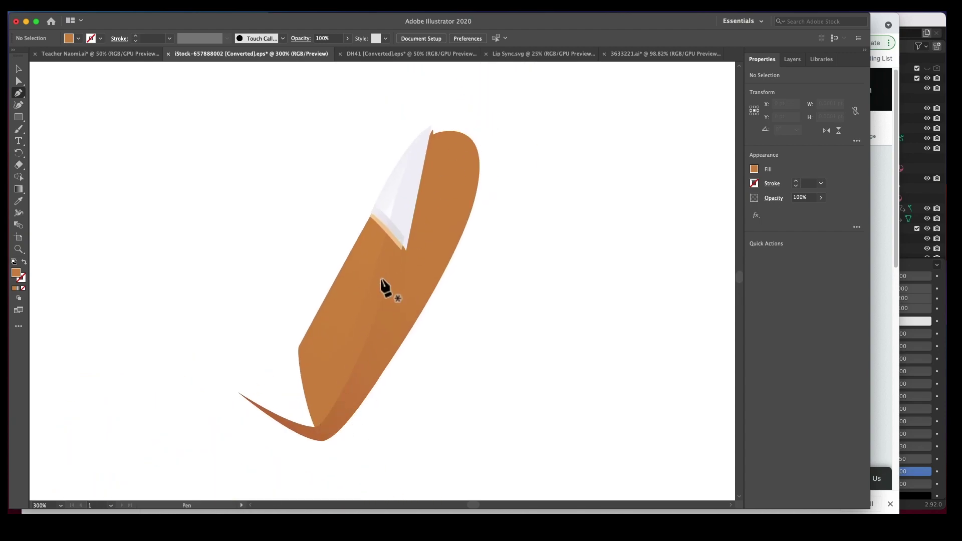
pyautogui.press('alt')
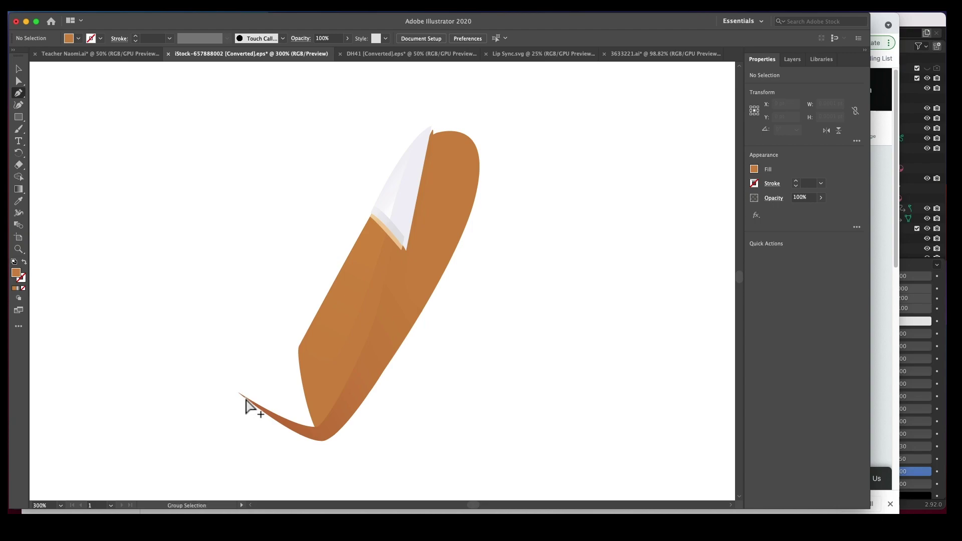
pyautogui.keyDown('super'); pyautogui.click(241, 396); pyautogui.keyUp('super')
pyautogui.click(239, 395)
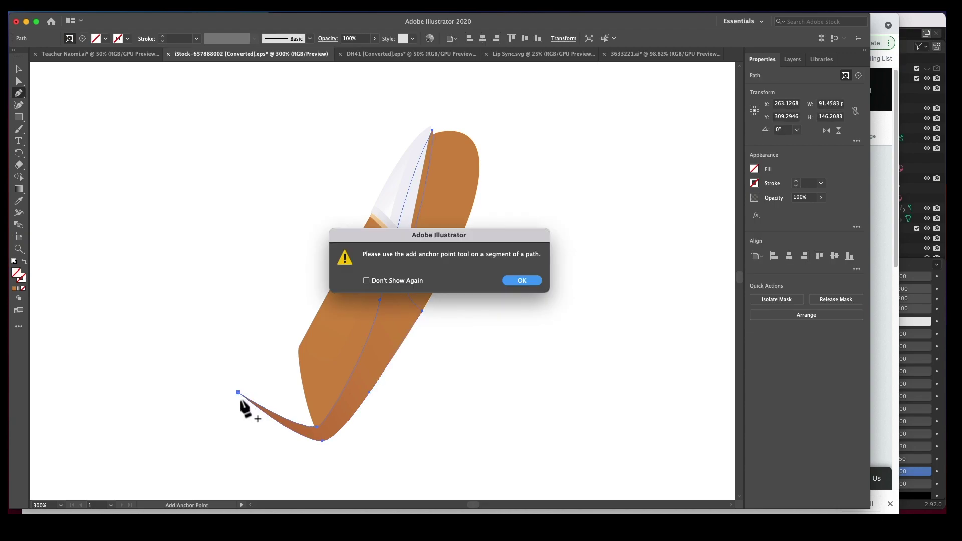
pyautogui.click(532, 281)
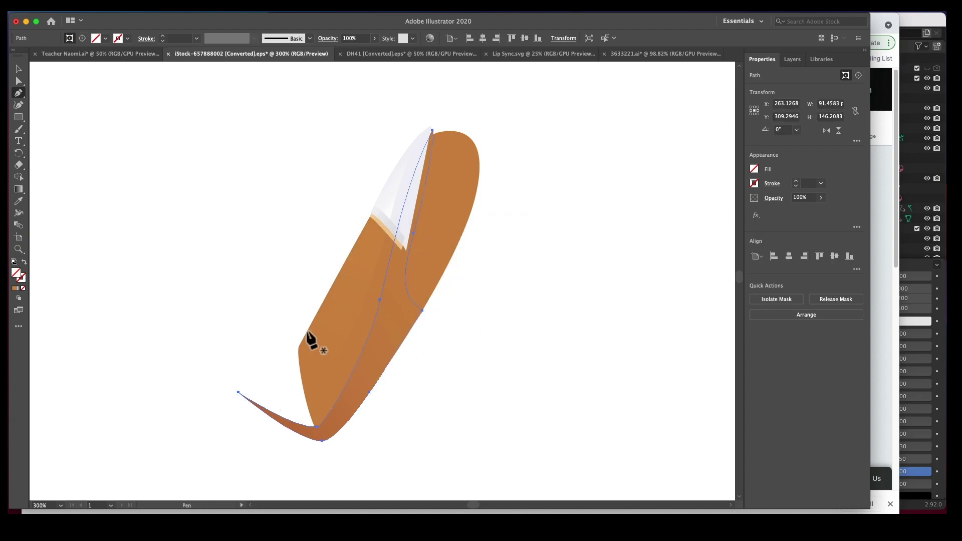
pyautogui.click(239, 394)
# Step: Reshape the lower end of the upper arm's shading path by adjusting its anchor points and handles to fit inside the elbow outline
pyautogui.moveTo(351, 422); pyautogui.dragTo(358, 283)
pyautogui.keyDown('super'); pyautogui.click(335, 321); pyautogui.keyUp('super')
pyautogui.keyDown('super'); pyautogui.click(374, 262); pyautogui.keyUp('super')
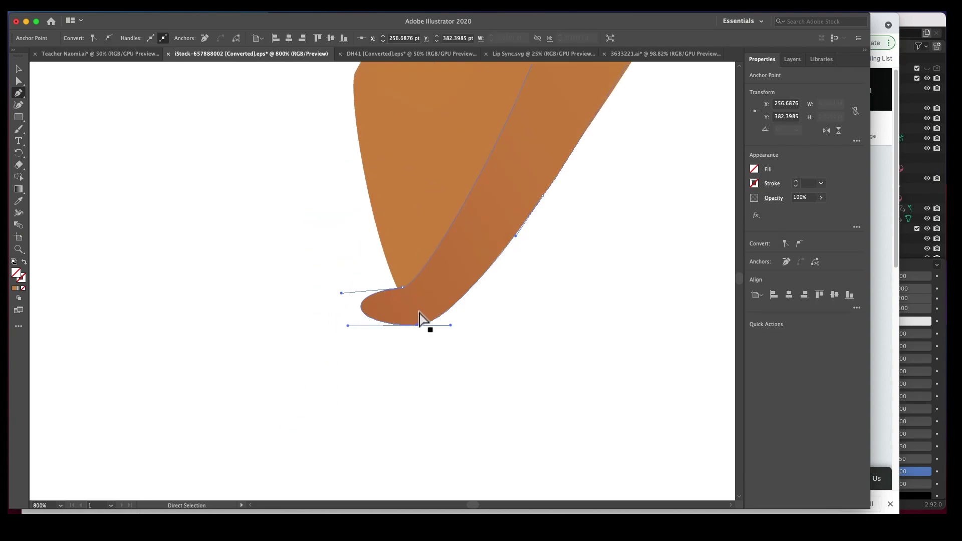
pyautogui.moveTo(402, 289); pyautogui.dragTo(441, 282)
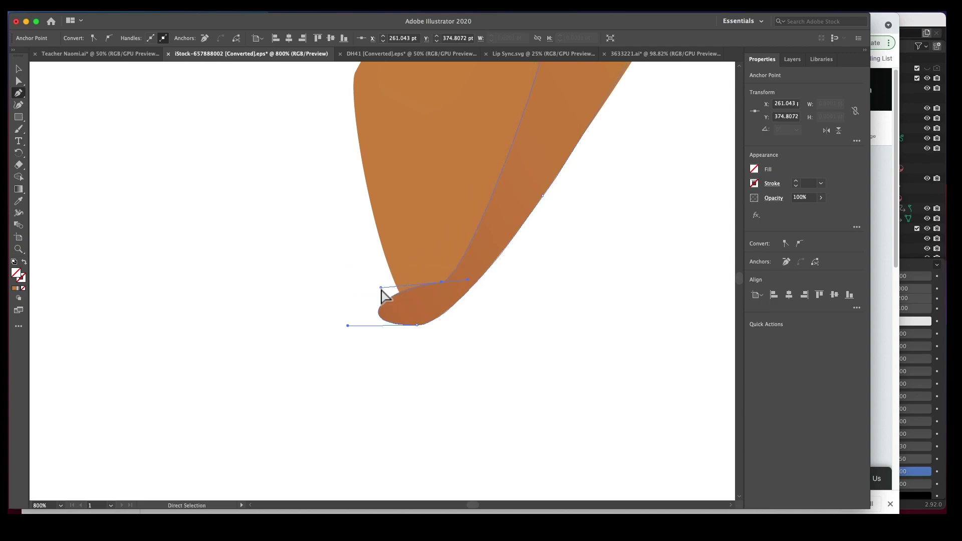
pyautogui.moveTo(379, 286); pyautogui.dragTo(423, 298)
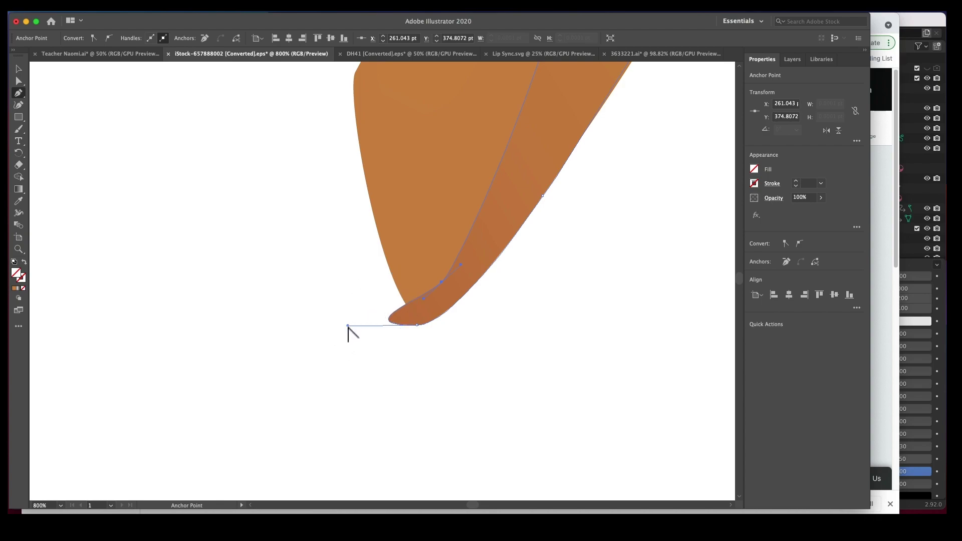
pyautogui.moveTo(348, 325); pyautogui.dragTo(453, 276)
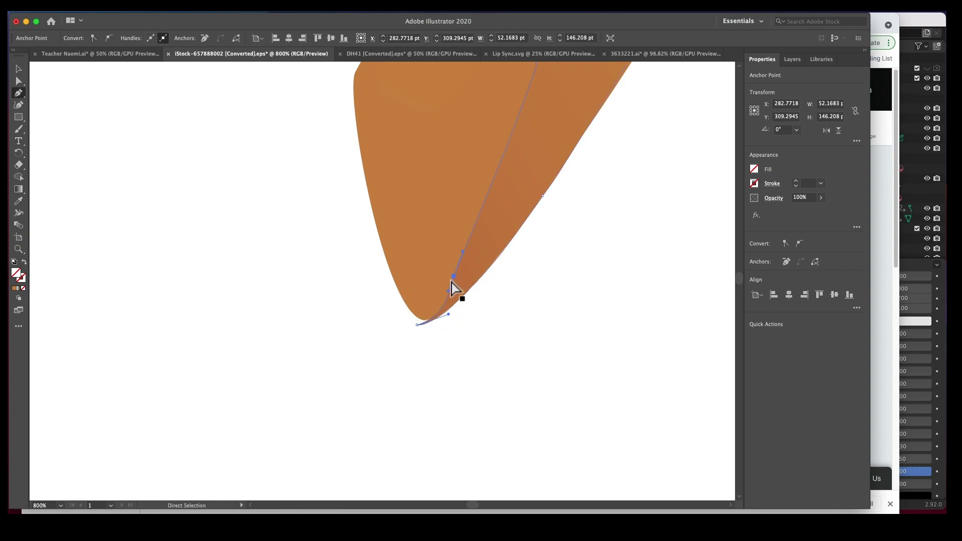
pyautogui.click(418, 326)
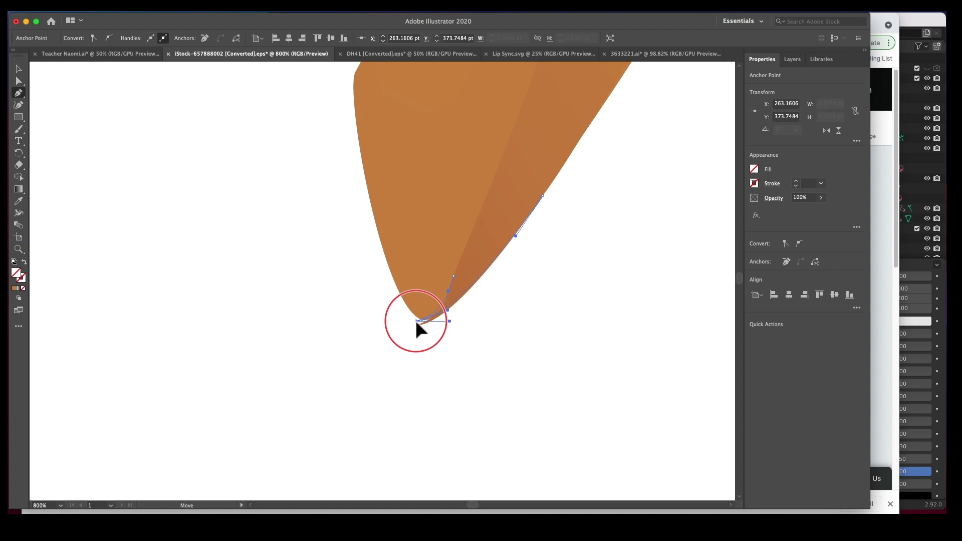
pyautogui.click(420, 319)
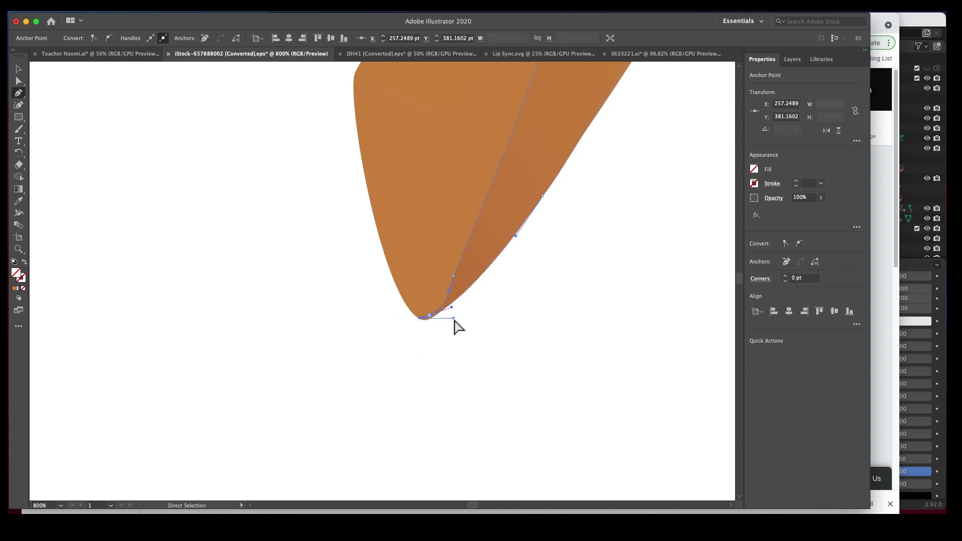
pyautogui.moveTo(454, 319); pyautogui.dragTo(445, 326)
pyautogui.keyDown('super'); pyautogui.click(452, 354); pyautogui.keyUp('super')
# Step: Select the white sleeve on the upper arm and extend its lower corner point to the arm's outer edge
pyautogui.keyDown('alt'); pyautogui.keyDown('super'); pyautogui.click(460, 260); pyautogui.keyUp('super'); pyautogui.keyUp('alt')
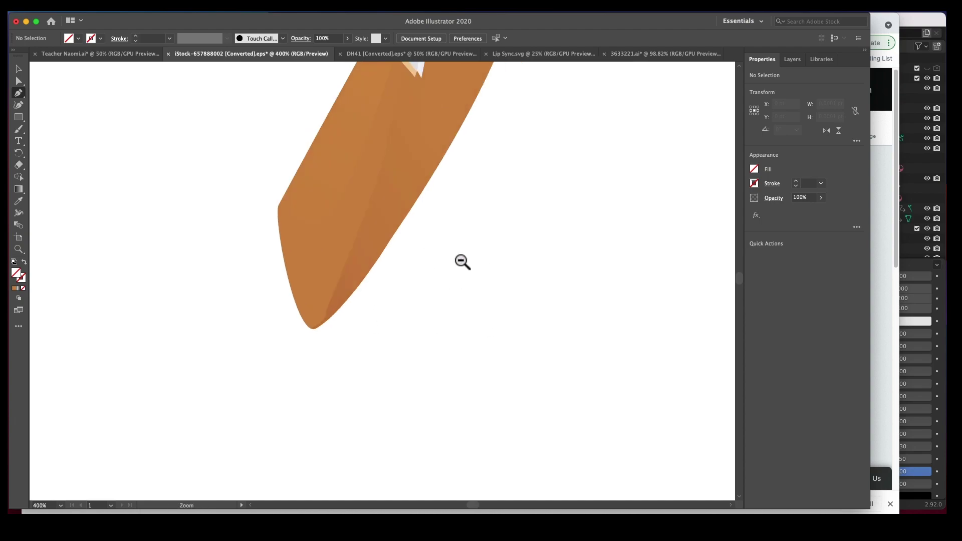
pyautogui.keyDown('alt'); pyautogui.keyDown('super'); pyautogui.click(462, 261); pyautogui.keyUp('super'); pyautogui.keyUp('alt')
pyautogui.moveTo(356, 200); pyautogui.dragTo(323, 361)
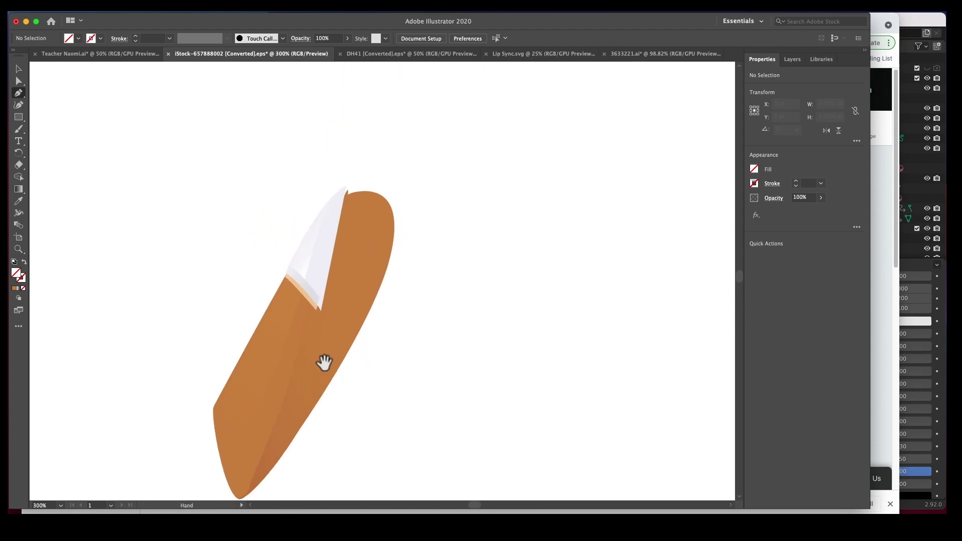
pyautogui.keyDown('super'); pyautogui.click(338, 229); pyautogui.keyUp('super')
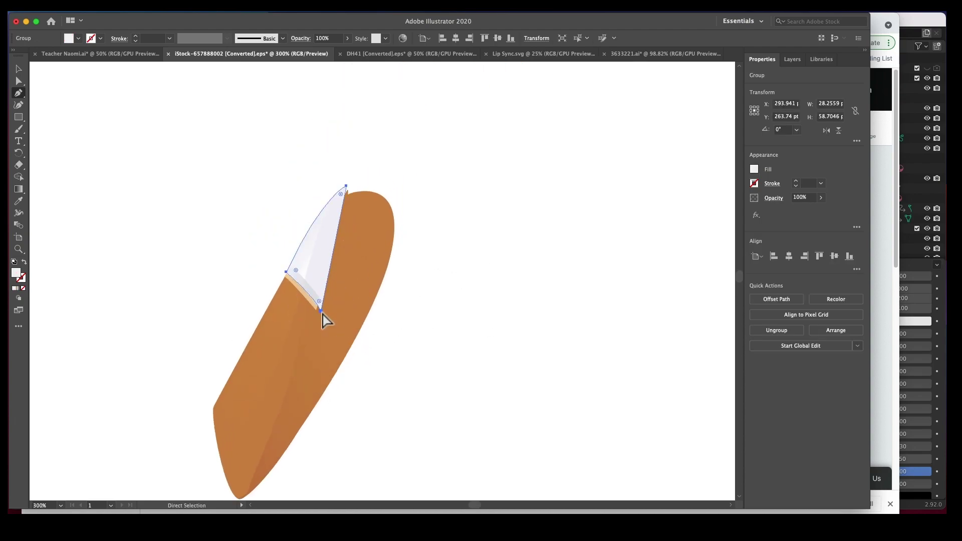
pyautogui.moveTo(322, 313); pyautogui.dragTo(351, 347)
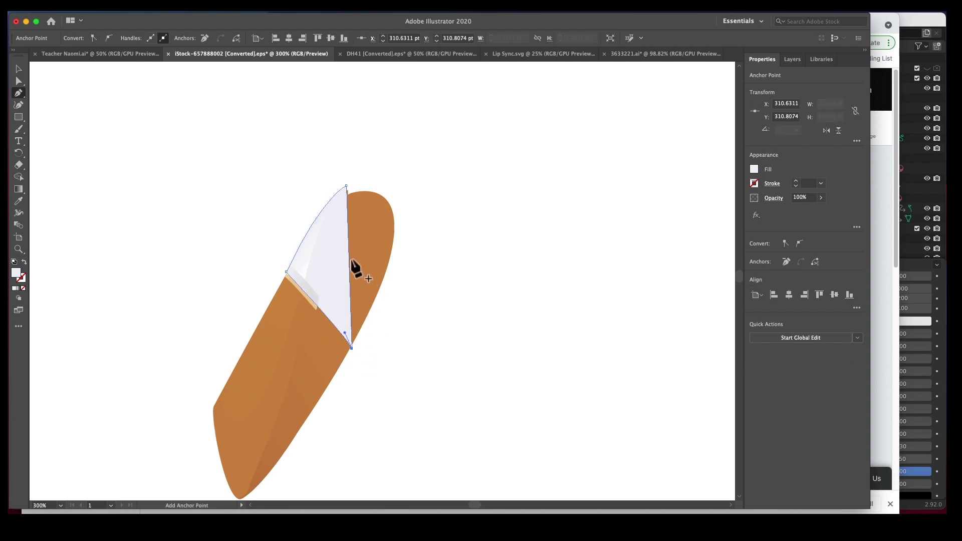
# Step: Add an anchor point midway along the sleeve's straight edge and curve that edge outward to cover the rounded shoulder
pyautogui.click(350, 259)
pyautogui.press('super+z')
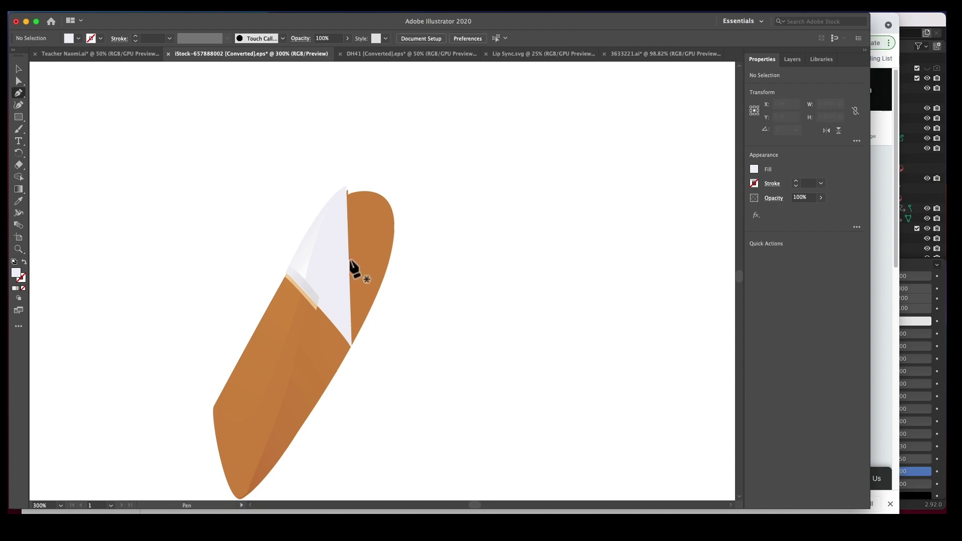
pyautogui.keyDown('super'); pyautogui.click(349, 259); pyautogui.keyUp('super')
pyautogui.keyDown('super'); pyautogui.click(350, 260); pyautogui.keyUp('super')
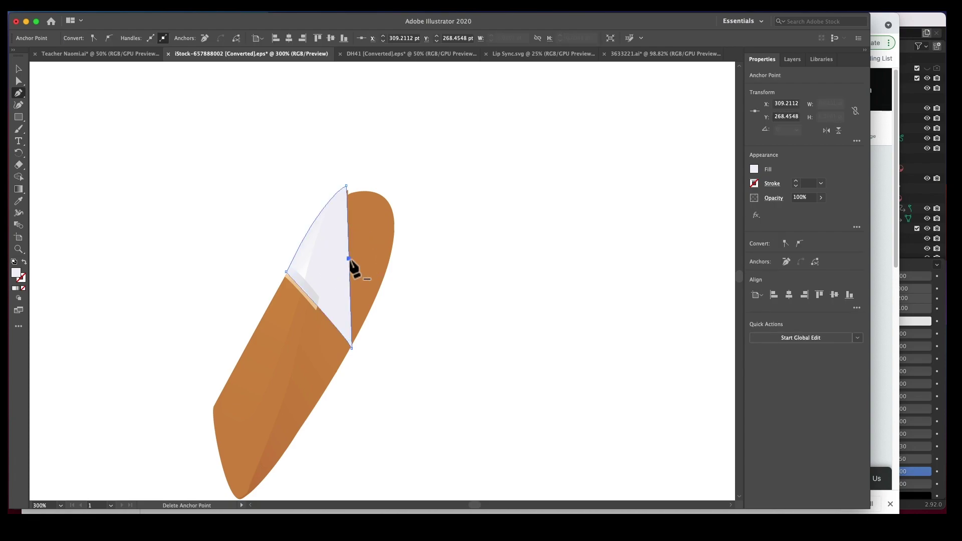
pyautogui.moveTo(351, 261); pyautogui.dragTo(419, 163)
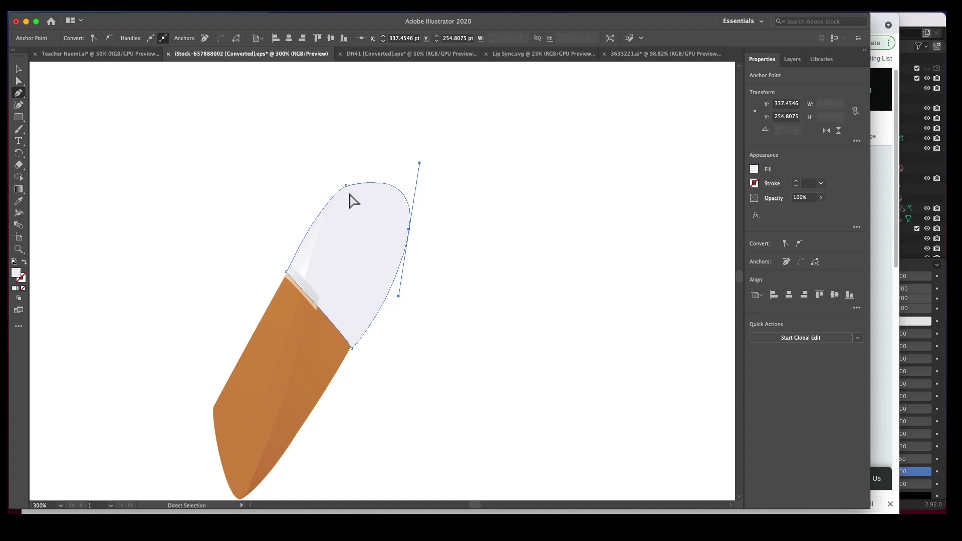
pyautogui.keyDown('super'); pyautogui.click(471, 306); pyautogui.keyUp('super')
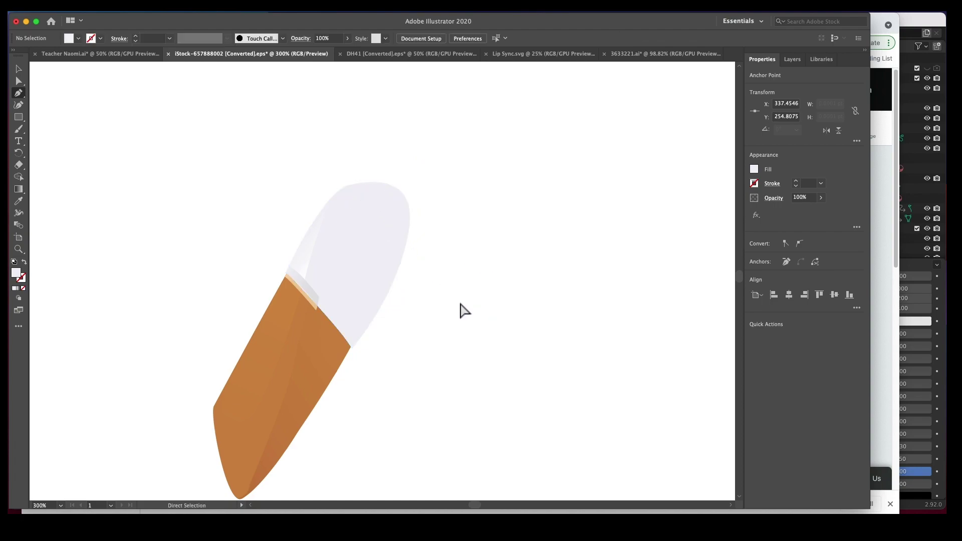
# Step: Delete the grey shadow band and the light highlight strip along the sleeve's hem
pyautogui.keyDown('super'); pyautogui.click(317, 304); pyautogui.keyUp('super')
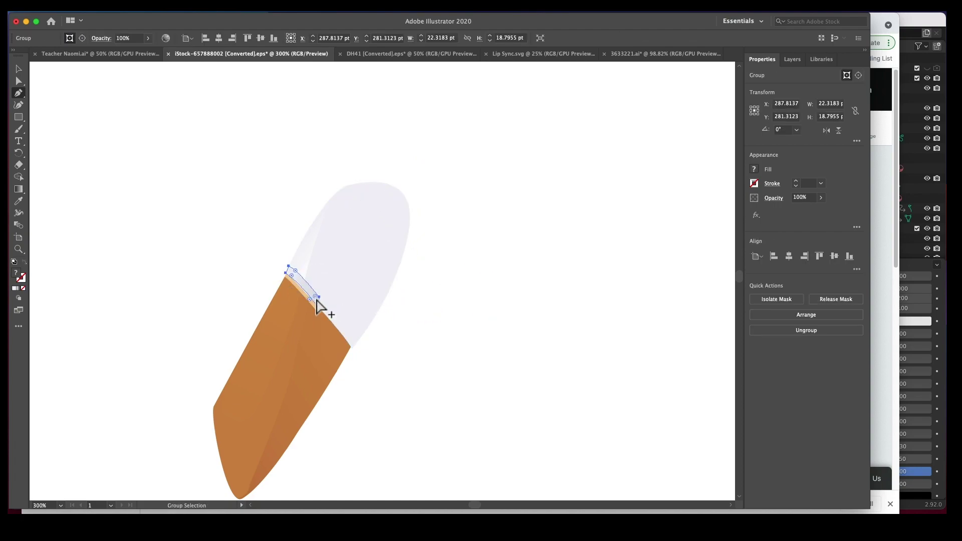
pyautogui.press('super+shift+a')
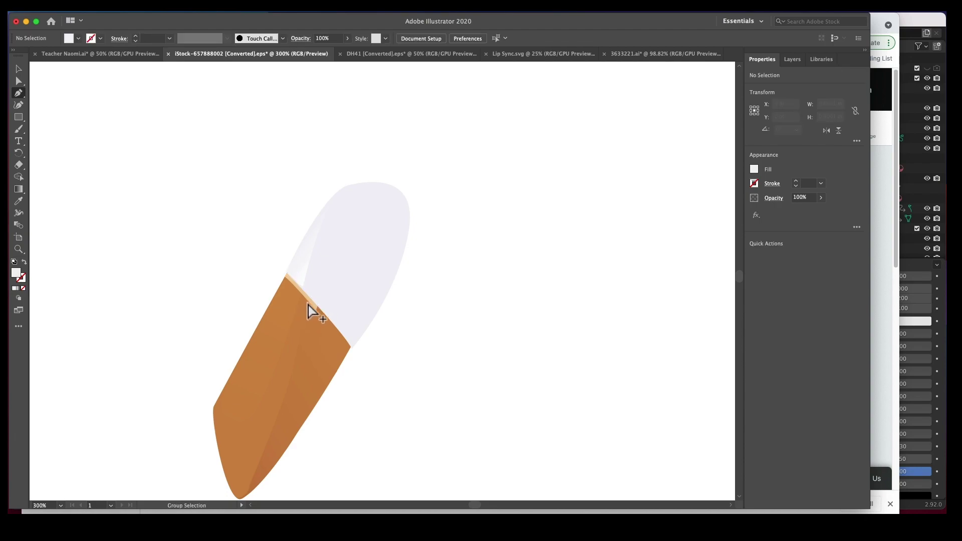
pyautogui.keyDown('super'); pyautogui.click(310, 303); pyautogui.keyUp('super')
pyautogui.keyDown('super'); pyautogui.click(310, 303); pyautogui.keyUp('super')
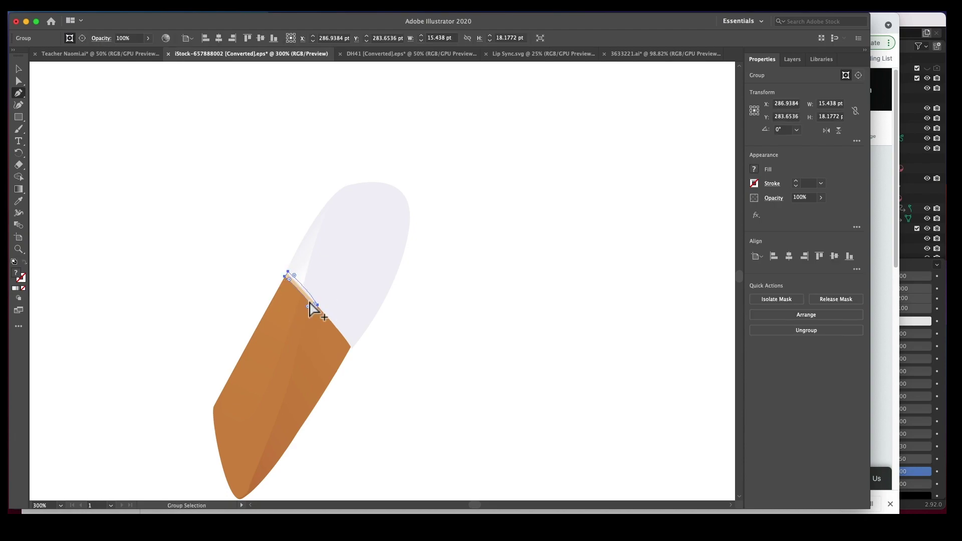
pyautogui.press('Delete')
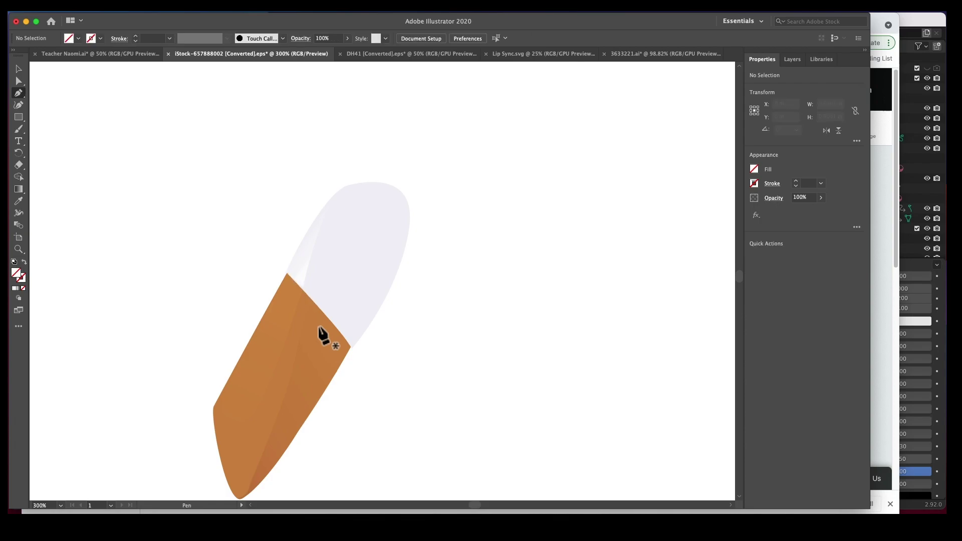
# Step: Select the open hand with its wrist shading and move it 250 pt straight down, away from the forearm
pyautogui.keyDown('alt'); pyautogui.keyDown('super'); pyautogui.click(443, 358); pyautogui.keyUp('super'); pyautogui.keyUp('alt')
pyautogui.keyDown('alt'); pyautogui.keyDown('super'); pyautogui.click(415, 340); pyautogui.keyUp('super'); pyautogui.keyUp('alt')
pyautogui.keyDown('alt'); pyautogui.keyDown('super'); pyautogui.click(415, 341); pyautogui.keyUp('super'); pyautogui.keyUp('alt')
pyautogui.moveTo(328, 259); pyautogui.dragTo(410, 237)
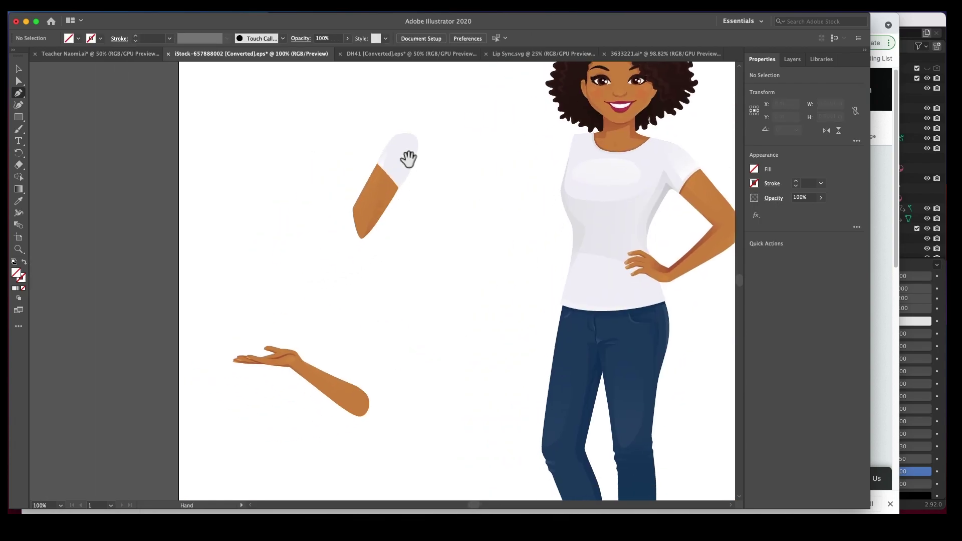
pyautogui.moveTo(339, 399); pyautogui.dragTo(415, 317)
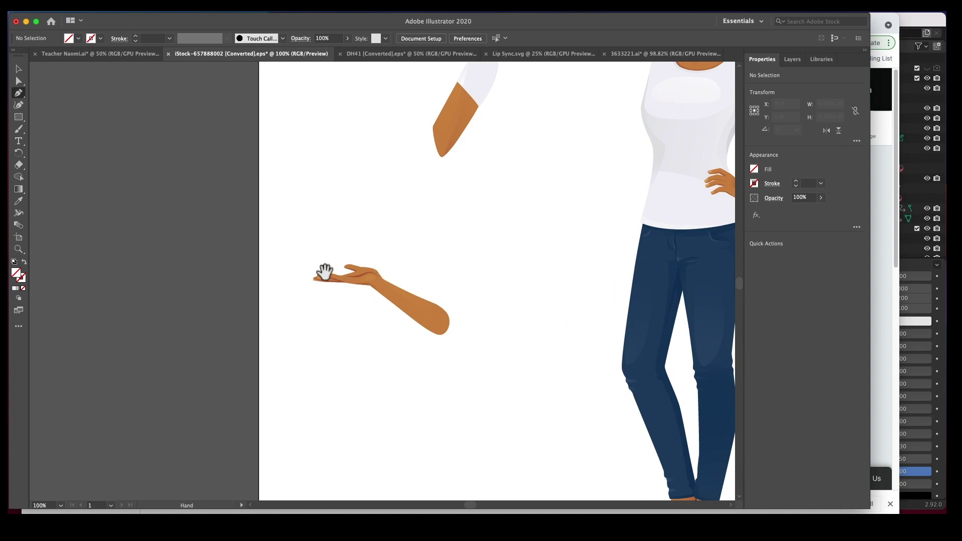
pyautogui.moveTo(309, 255); pyautogui.dragTo(368, 312)
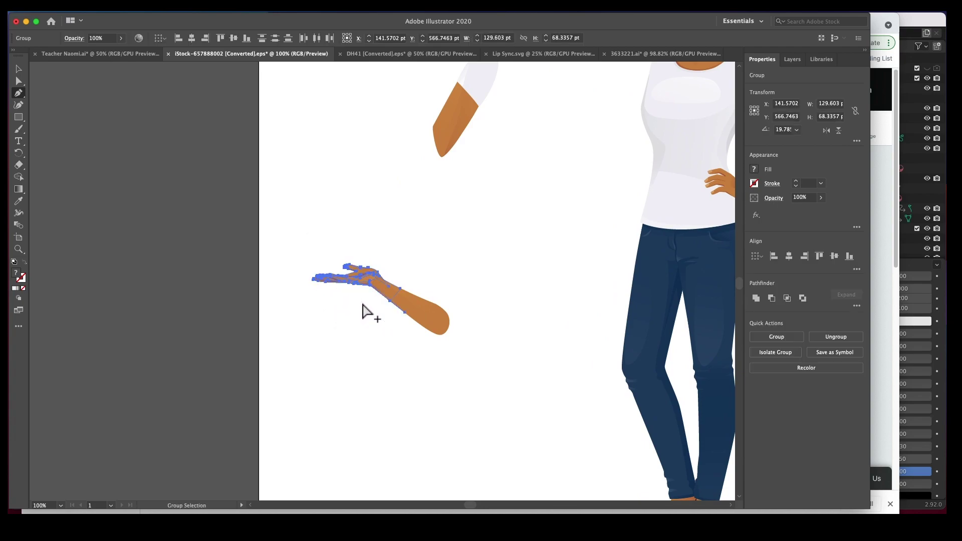
pyautogui.hotkey('shift', 'Down')
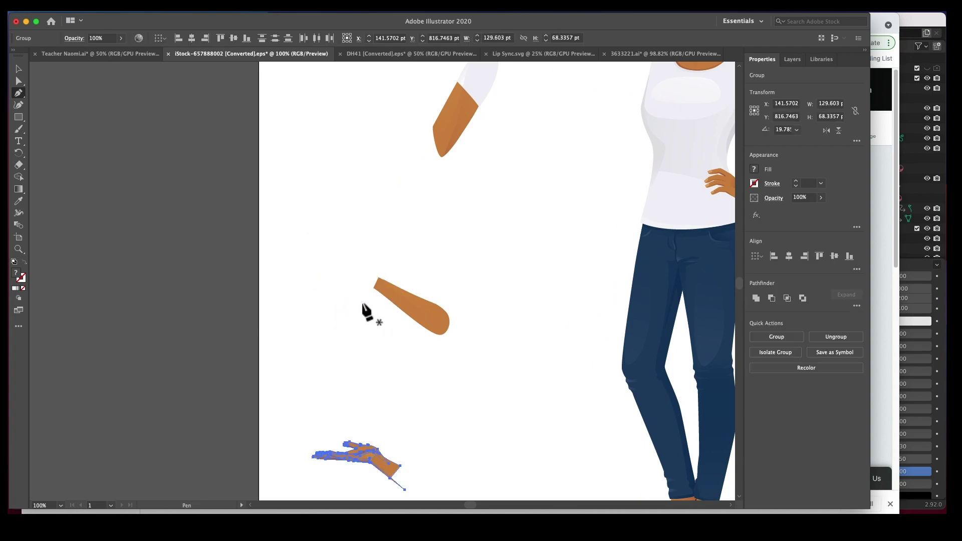
pyautogui.keyDown('super'); pyautogui.click(436, 386); pyautogui.keyUp('super')
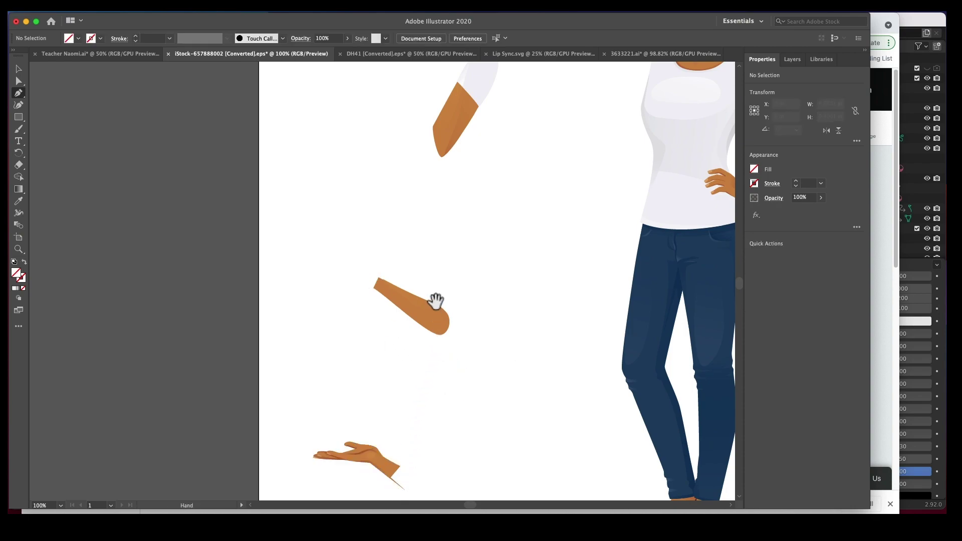
# Step: Switch to the Teacher Naomi.ai document and examine the body, eyes, mouth and arm parts laid out separately
pyautogui.moveTo(436, 266); pyautogui.dragTo(416, 218)
pyautogui.keyDown('alt'); pyautogui.keyDown('super'); pyautogui.click(417, 219); pyautogui.keyUp('super'); pyautogui.keyUp('alt')
pyautogui.keyDown('alt'); pyautogui.keyDown('super'); pyautogui.click(424, 222); pyautogui.keyUp('super'); pyautogui.keyUp('alt')
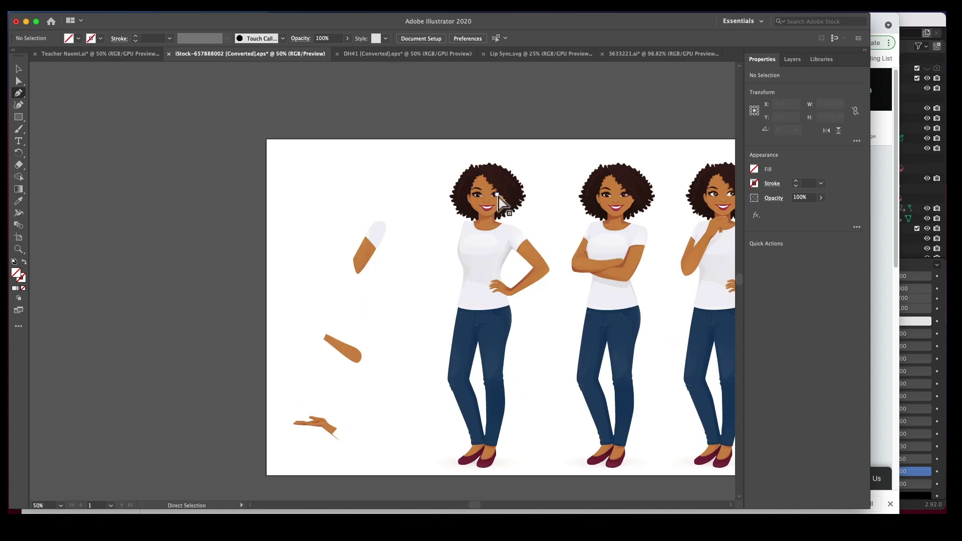
pyautogui.click(103, 54)
pyautogui.press('a')
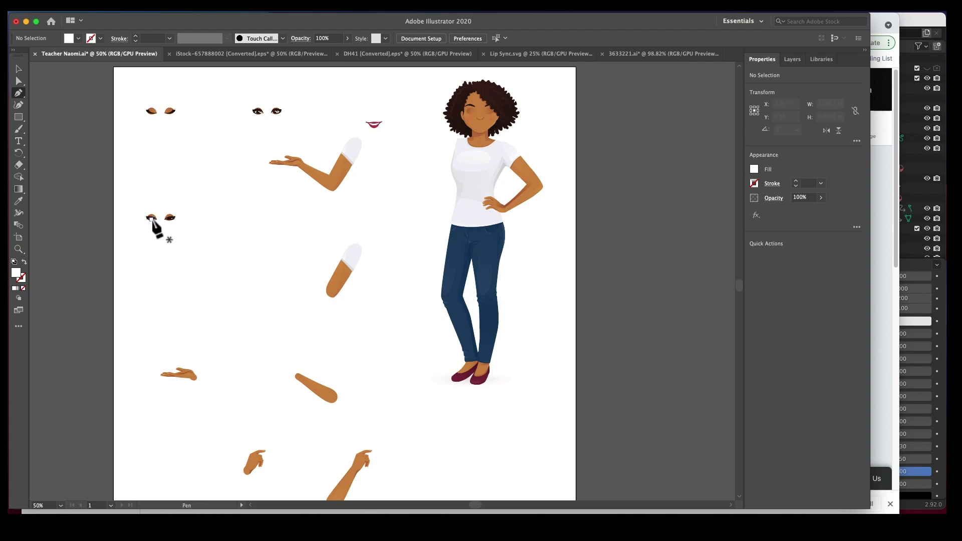
pyautogui.press('super+space')
pyautogui.press('space')
pyautogui.moveTo(279, 221)
pyautogui.mouseDown()
pyautogui.moveTo(285, 176)
pyautogui.moveTo(286, 206)
pyautogui.mouseUp()
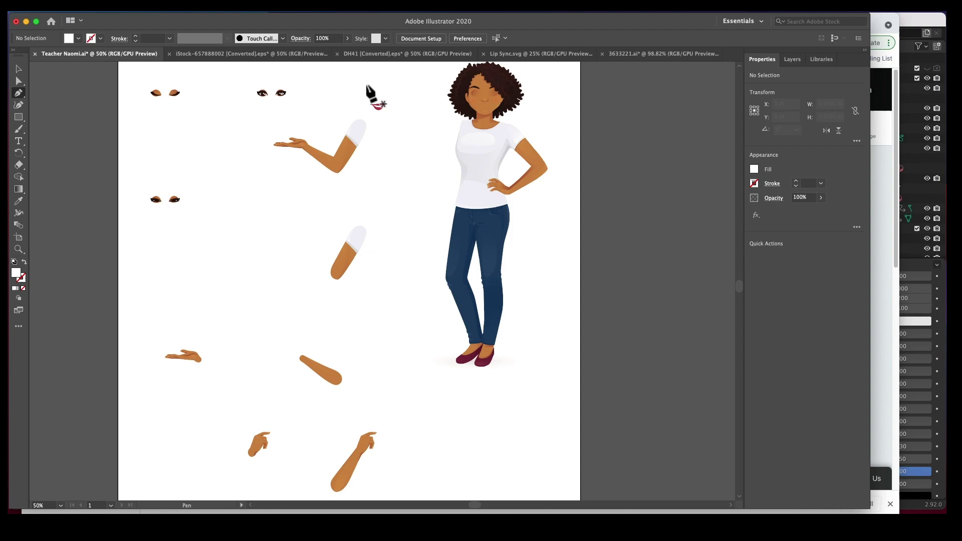
# Step: Select the separated upper arm, review the 300 ppi PNG settings for exporting the selection, and cancel the export
pyautogui.press('alt')
pyautogui.press('super')
pyautogui.press('super')
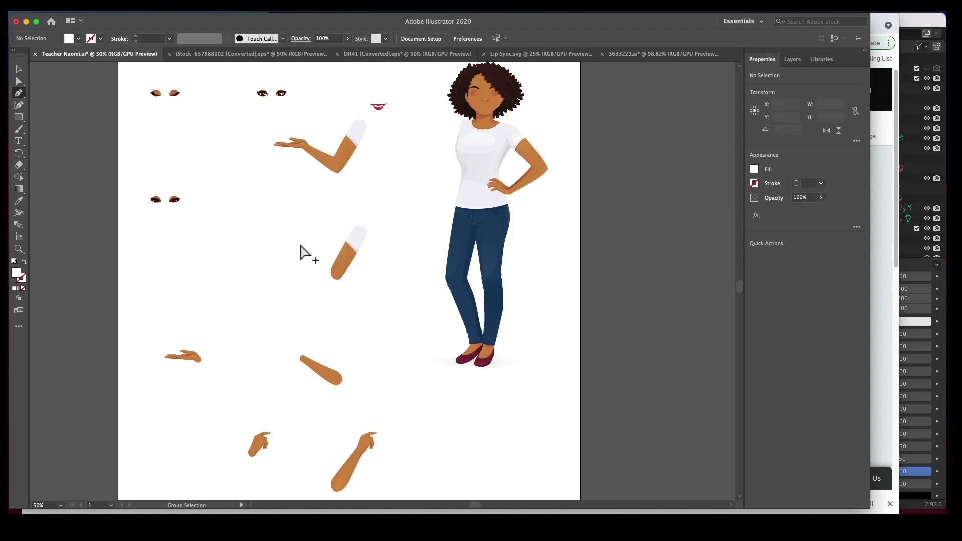
pyautogui.moveTo(304, 209); pyautogui.dragTo(382, 295)
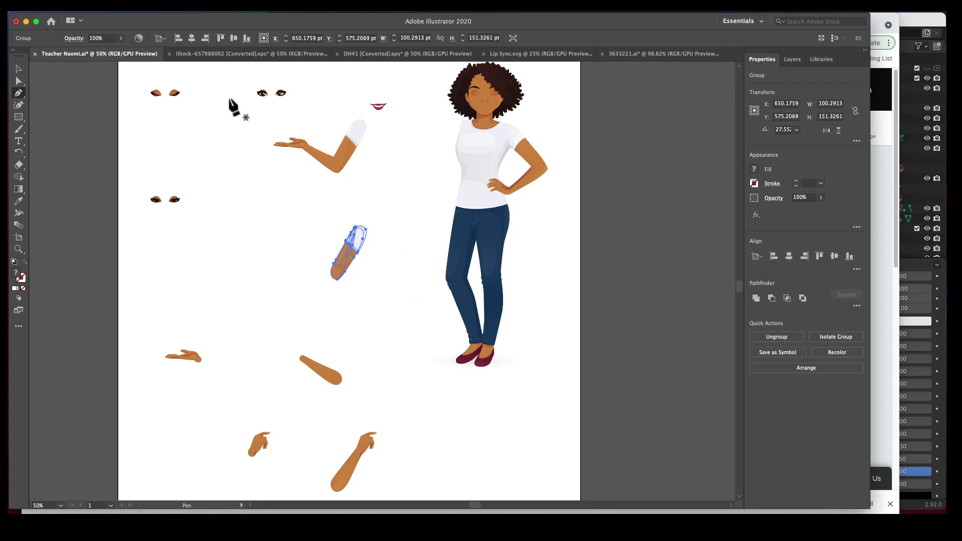
pyautogui.click(76, 11)
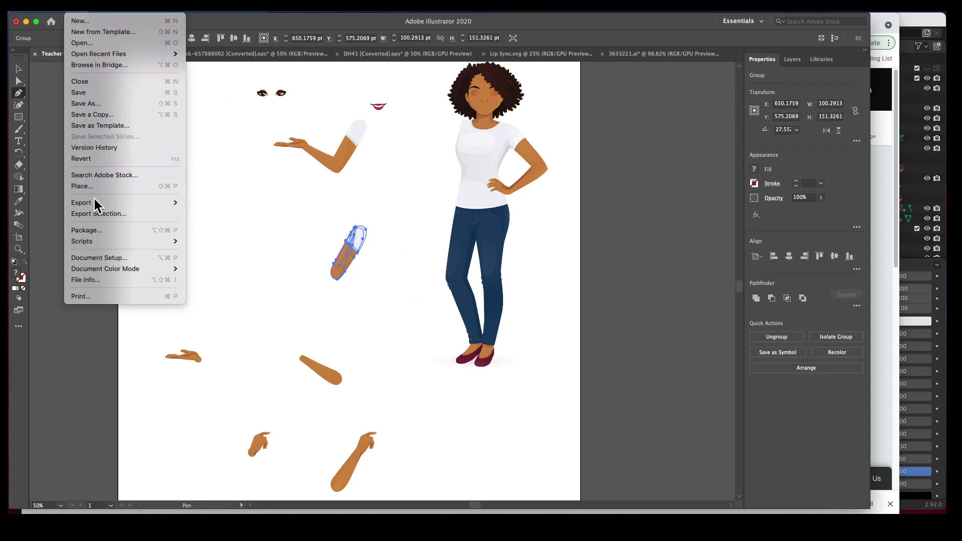
pyautogui.click(95, 214)
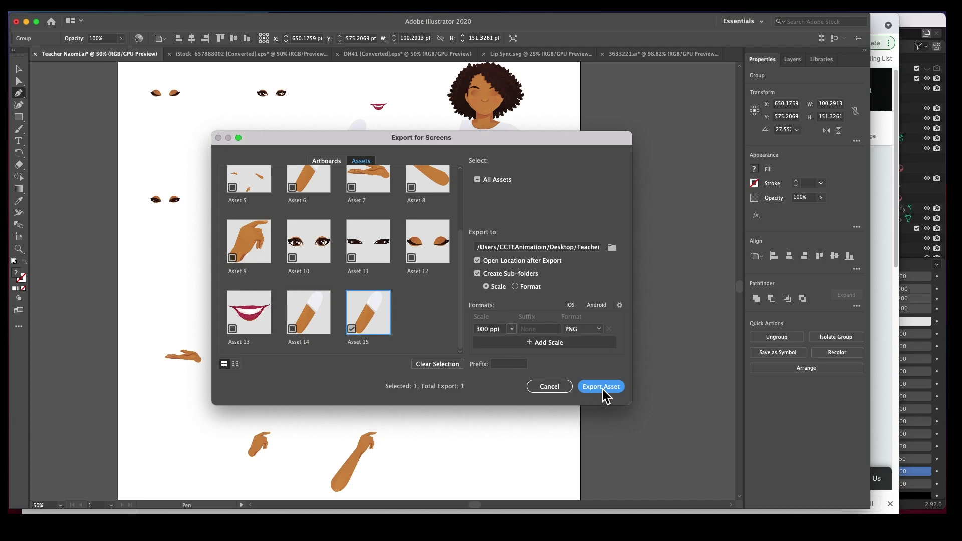
pyautogui.click(548, 386)
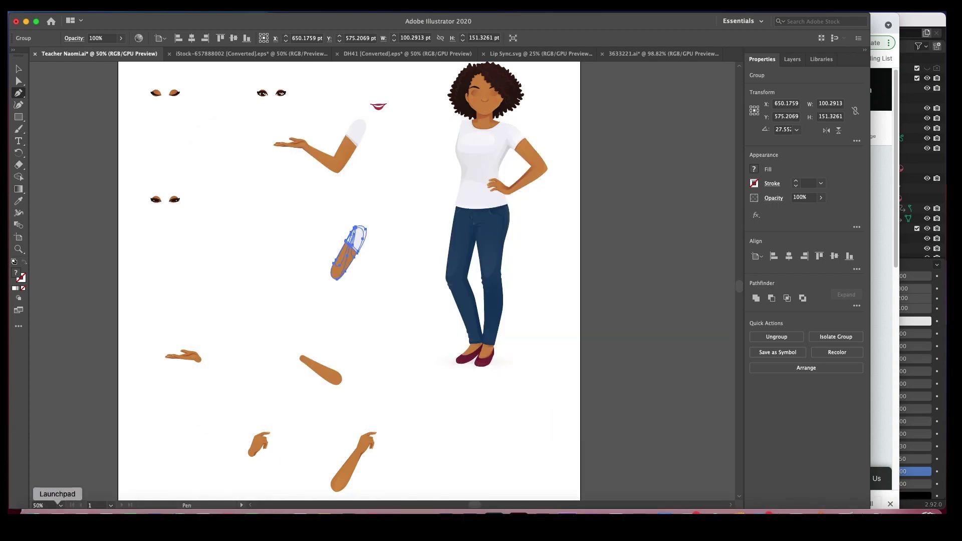
# Step: Switch to Finder and open the 300ppi folder inside the Teacher Naomi folder
pyautogui.click(31, 512)
pyautogui.scroll(1, 605, 139)
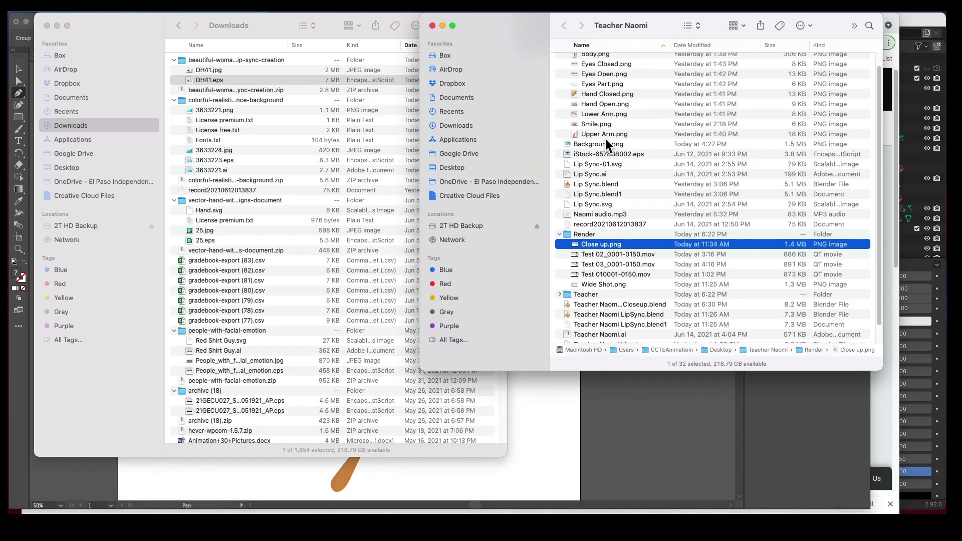
pyautogui.scroll(2, 577, 74)
pyautogui.doubleClick(570, 62)
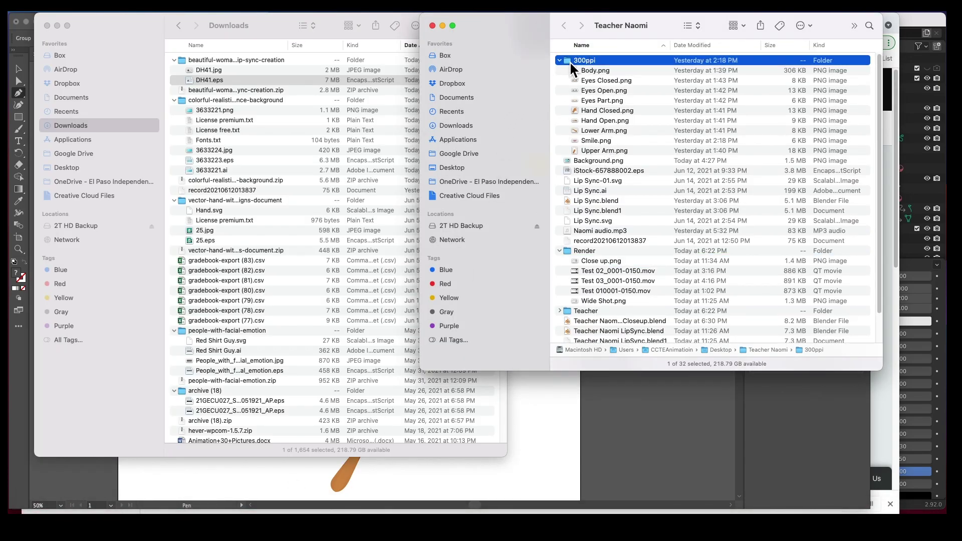
# Step: Preview the exported PNG parts one after another, from Body.png through the eyes, hands and Smile.png to Upper Arm.png
pyautogui.click(591, 61)
pyautogui.press('space')
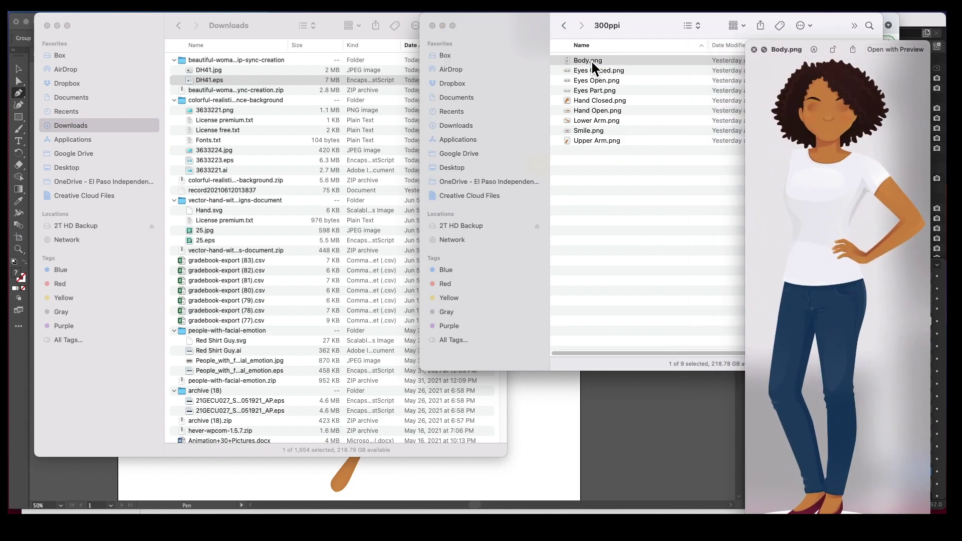
pyautogui.press('Down')
pyautogui.press('Down')
pyautogui.press('Down')
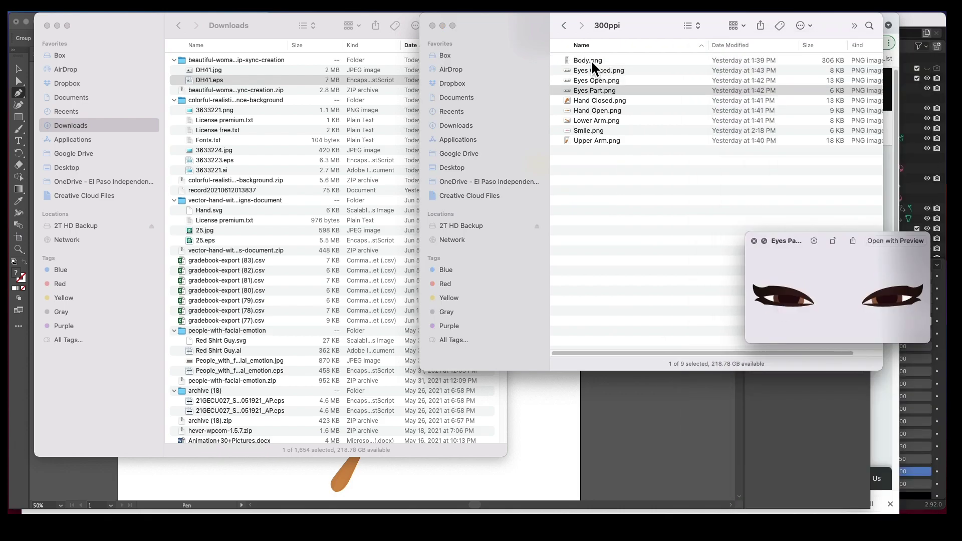
pyautogui.press('Down')
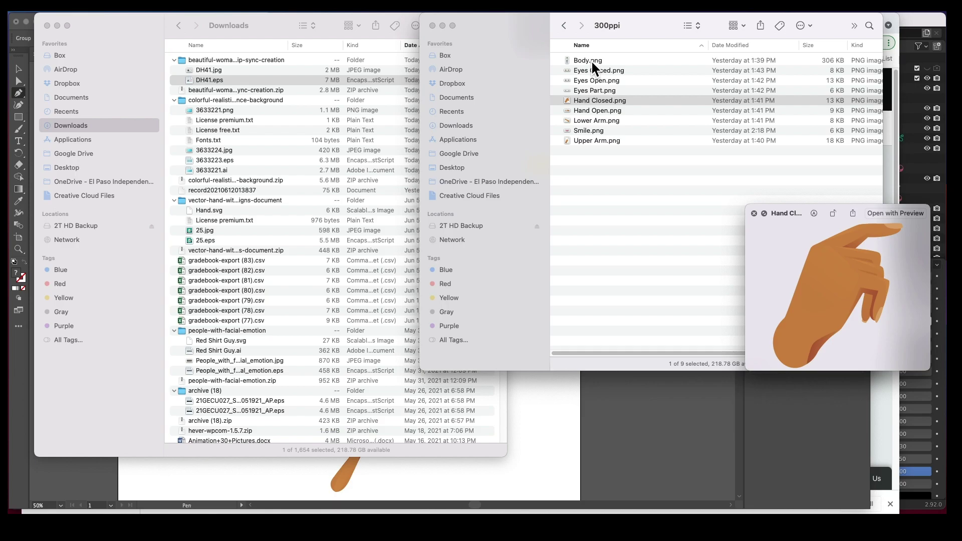
pyautogui.press('Down')
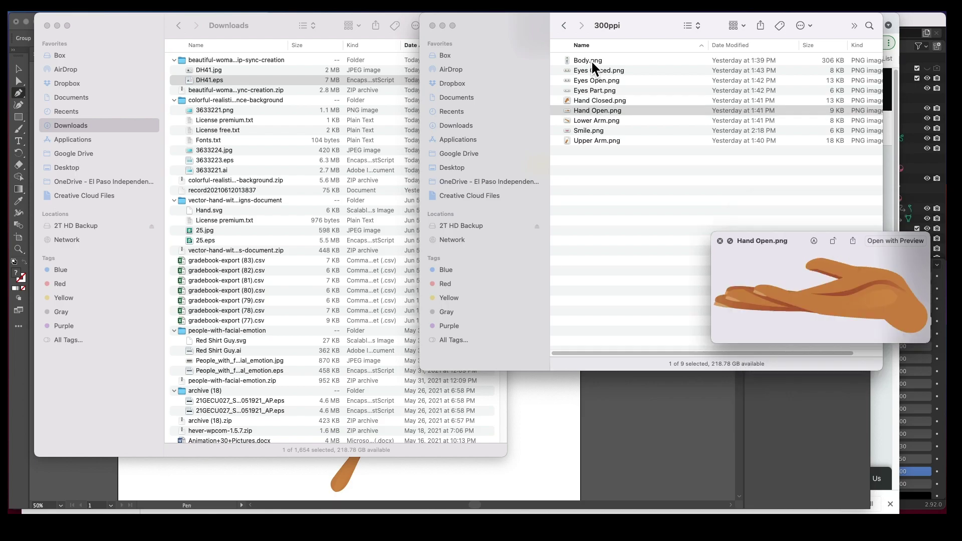
pyautogui.press('Down')
pyautogui.press('Down')
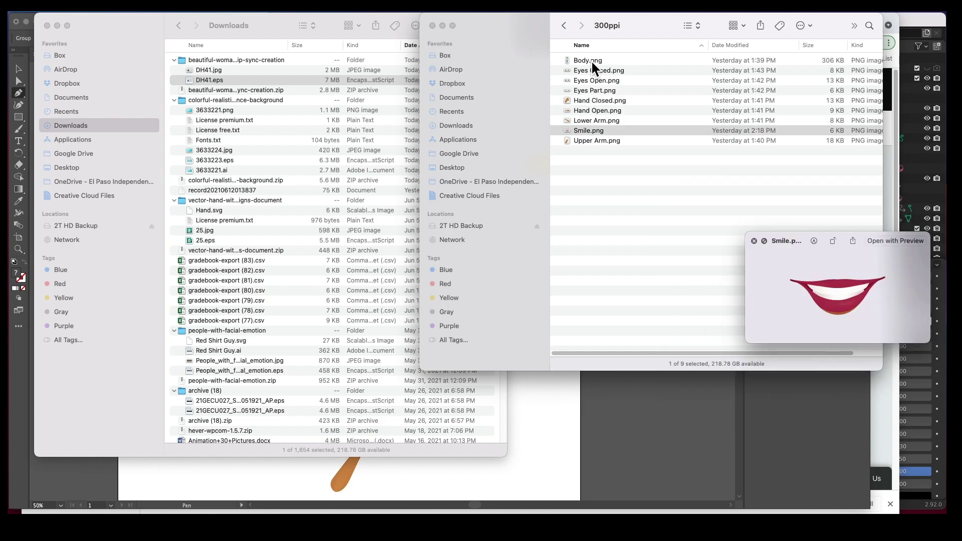
pyautogui.press('Down')
# Step: Leave Finder and switch to Google Chrome with the iStock page of the Woman in jeans illustration
pyautogui.press('super+Tab')
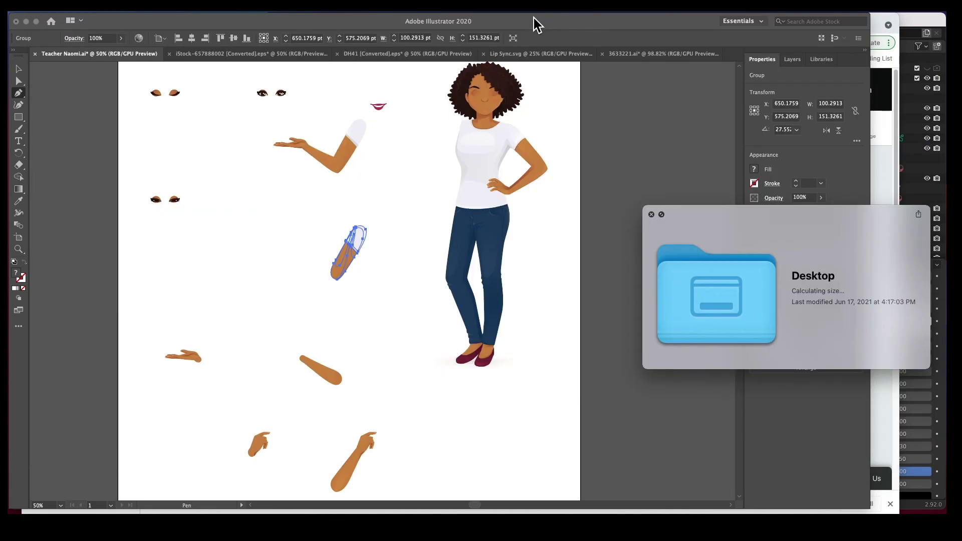
pyautogui.click(921, 260)
pyautogui.moveTo(325, 512)
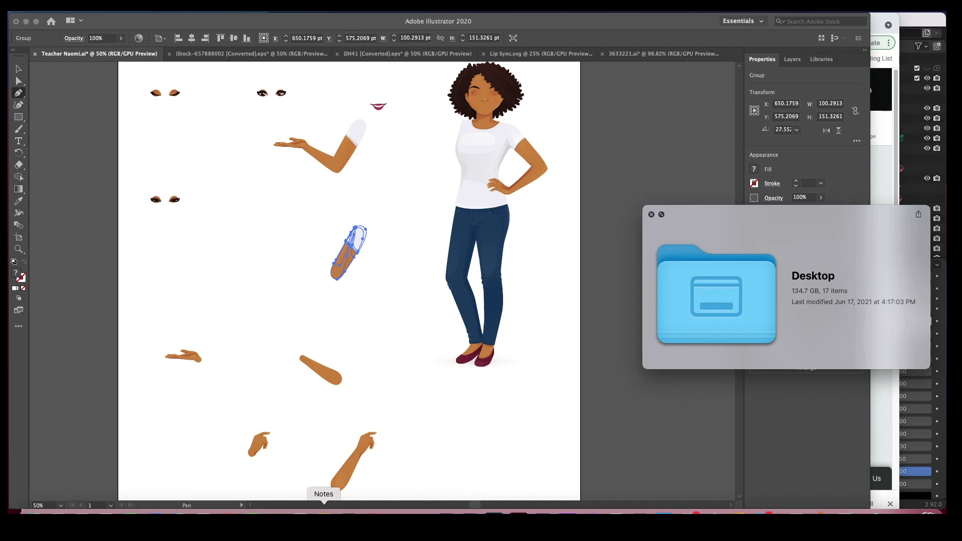
pyautogui.click(80, 512)
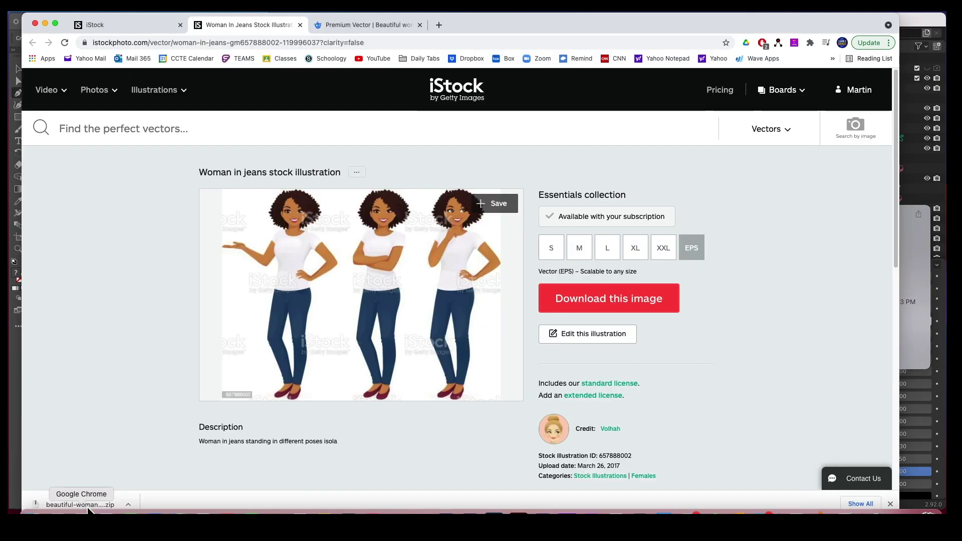
# Step: View the Freepik mouth animation vector page, and switch to Illustrator with the whole DH41 artboard in view
pyautogui.click(359, 27)
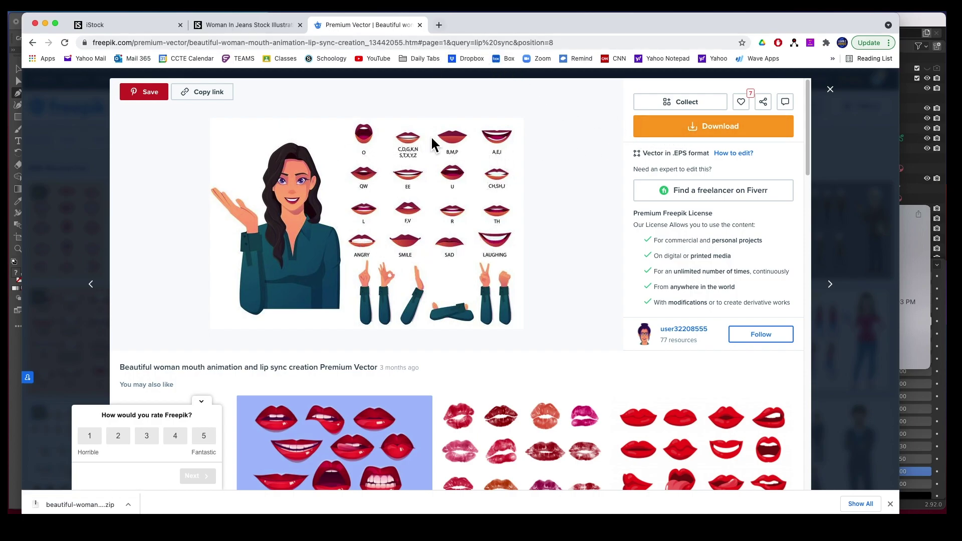
pyautogui.moveTo(469, 512)
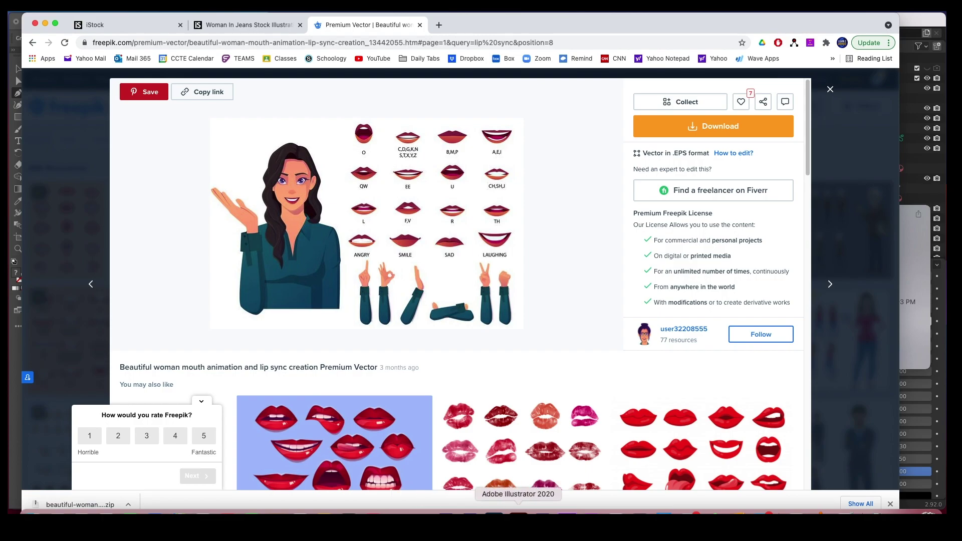
pyautogui.click(516, 509)
pyautogui.click(368, 55)
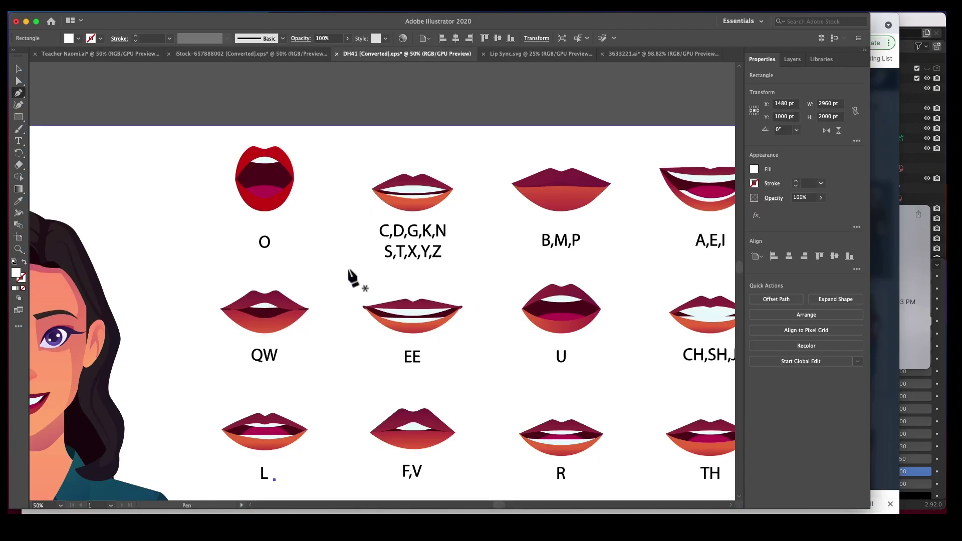
pyautogui.keyDown('alt'); pyautogui.keyDown('super'); pyautogui.click(349, 277); pyautogui.keyUp('super'); pyautogui.keyUp('alt')
pyautogui.keyDown('alt'); pyautogui.keyDown('super'); pyautogui.click(350, 276); pyautogui.keyUp('super'); pyautogui.keyUp('alt')
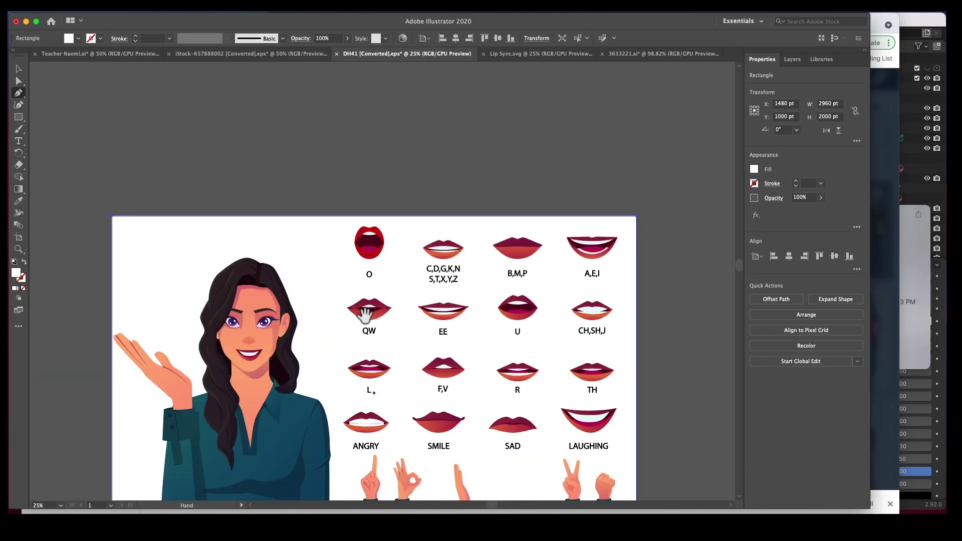
pyautogui.moveTo(365, 315); pyautogui.dragTo(363, 224)
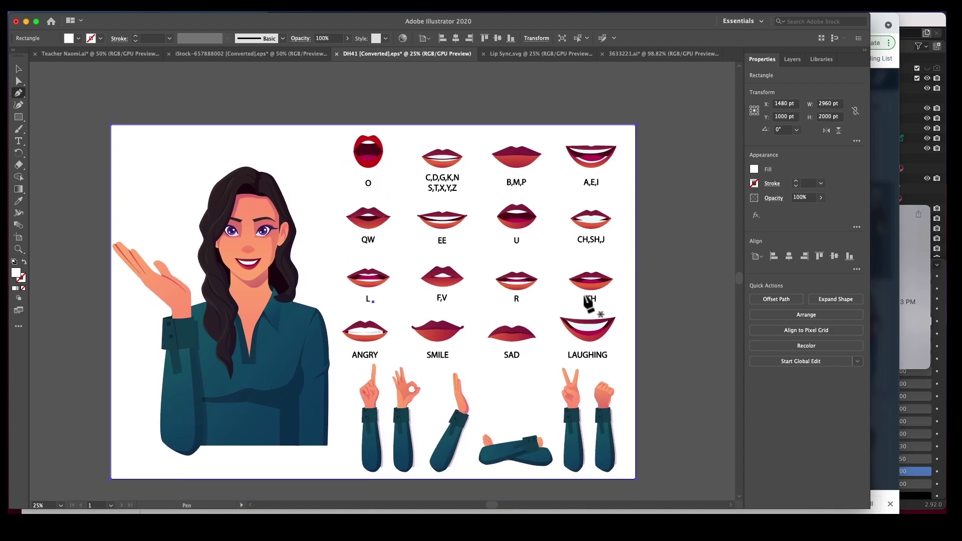
# Step: Select the lower lip of the C,D,G,K,N mouth and match its fill to the upper lip with the Eyedropper
pyautogui.press('super+space')
pyautogui.moveTo(334, 131); pyautogui.dragTo(459, 201)
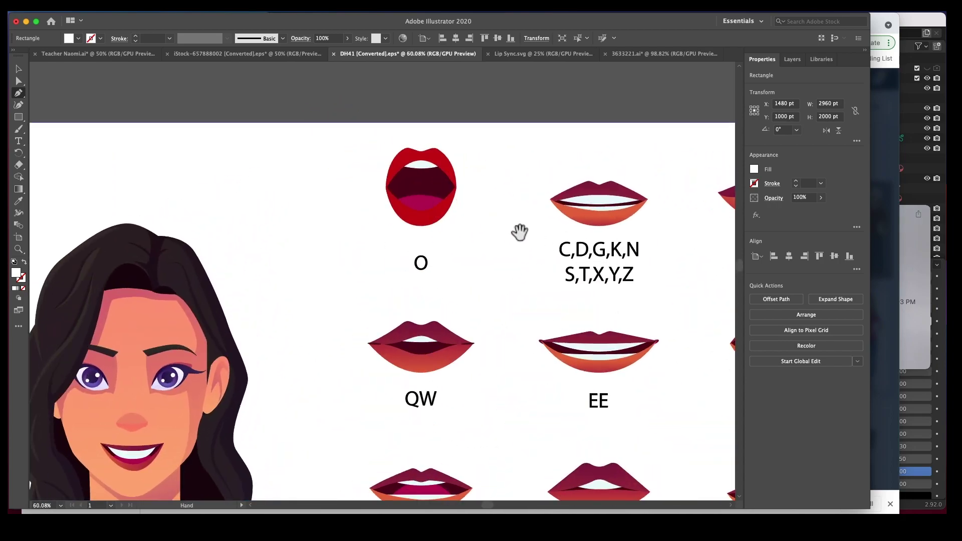
pyautogui.moveTo(520, 232); pyautogui.dragTo(503, 203)
pyautogui.moveTo(429, 213); pyautogui.dragTo(456, 257)
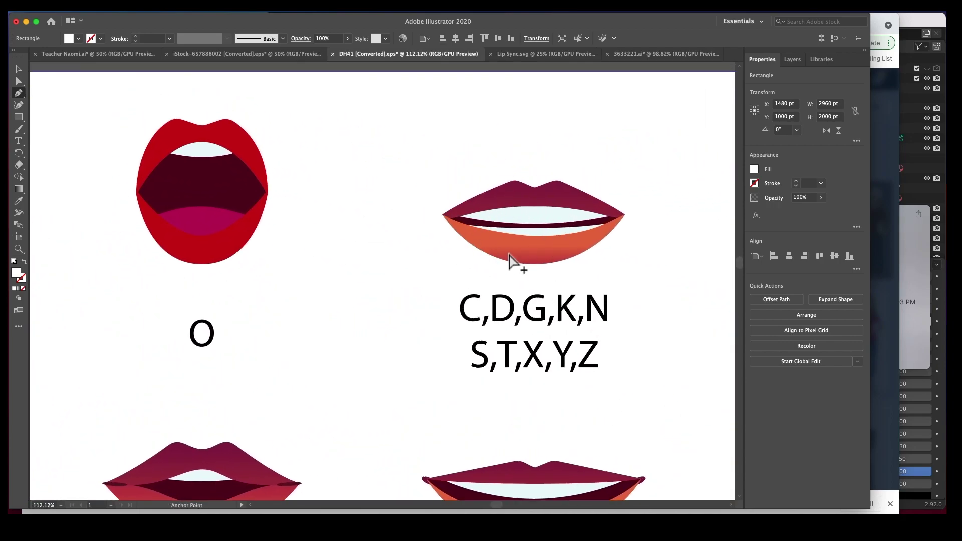
pyautogui.press('alt')
pyautogui.click(547, 263)
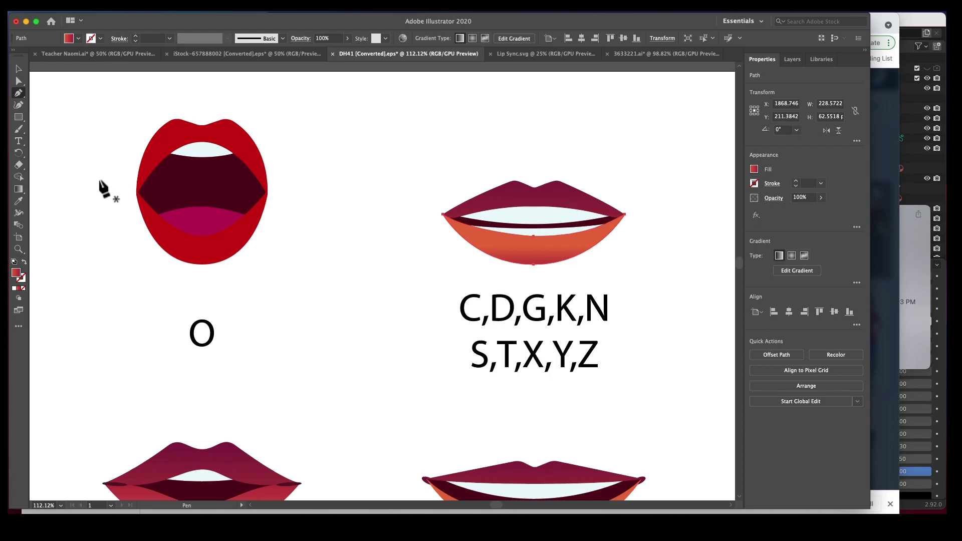
pyautogui.click(19, 203)
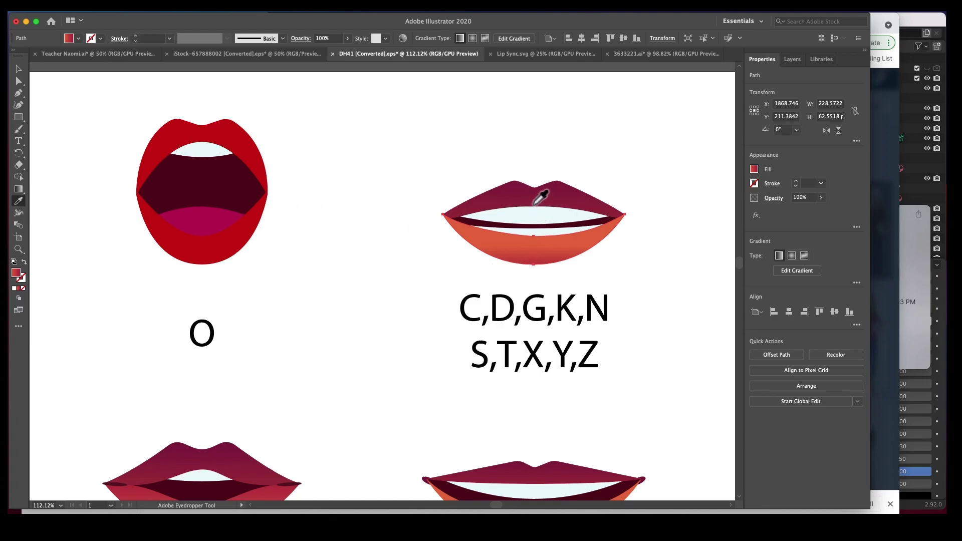
pyautogui.click(535, 205)
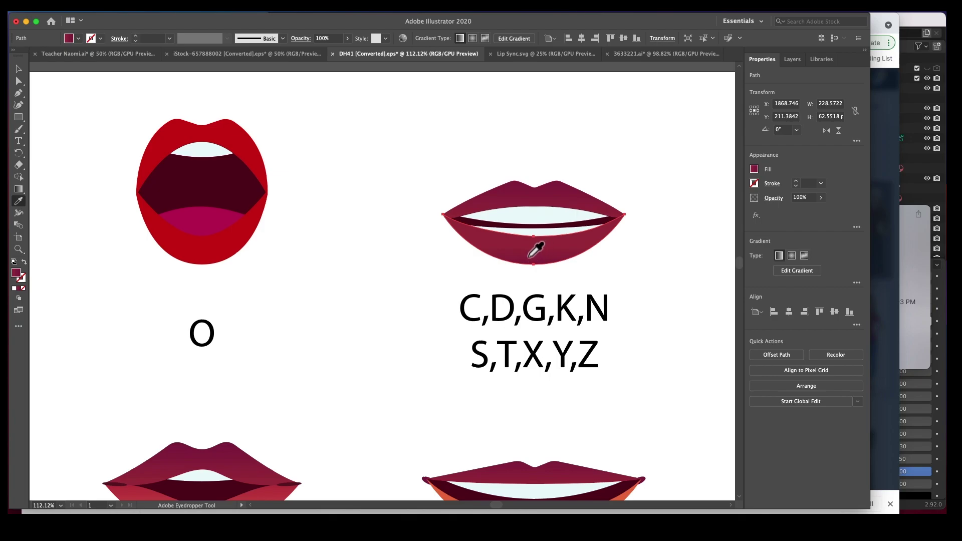
# Step: Add the upper lip to the selection, set both lips' fill to red D80000, and deselect them
pyautogui.click(504, 197)
pyautogui.keyDown('shift'); pyautogui.keyDown('super'); pyautogui.click(508, 198); pyautogui.keyUp('super'); pyautogui.keyUp('shift')
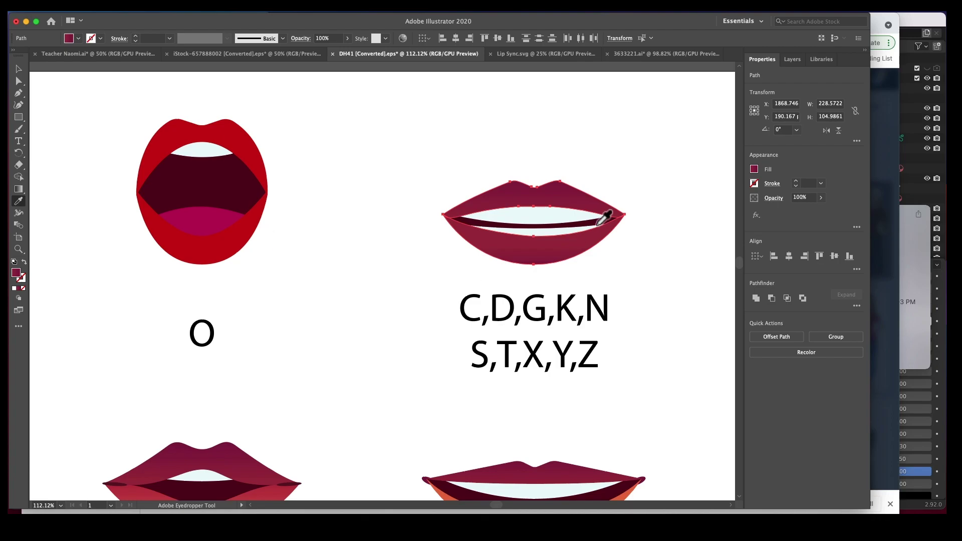
pyautogui.doubleClick(16, 273)
pyautogui.moveTo(496, 255); pyautogui.dragTo(571, 203)
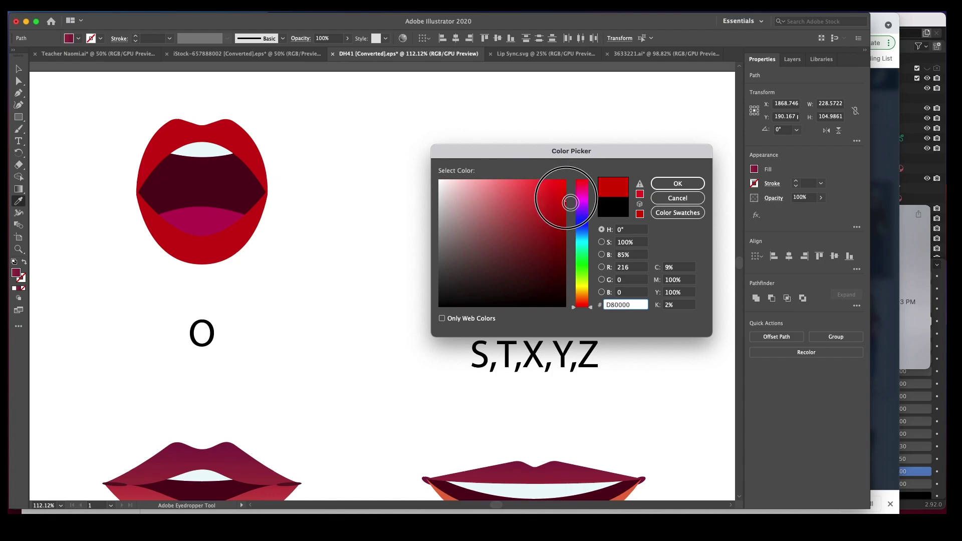
pyautogui.click(677, 184)
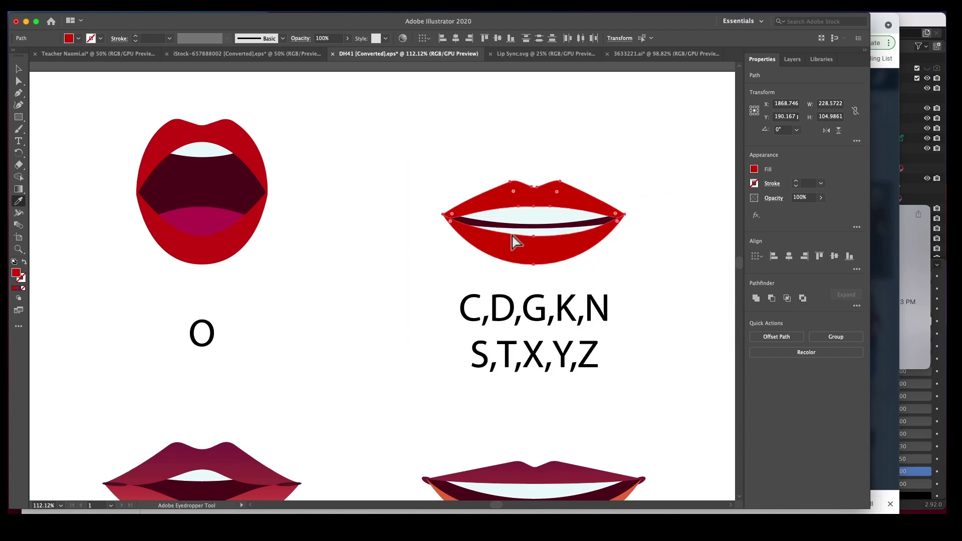
pyautogui.click(404, 232)
# Step: Select both lips of the EE mouth and apply the red sampled from the C,D,G,K,N mouth
pyautogui.scroll(-1, 451, 251)
pyautogui.moveTo(451, 251); pyautogui.dragTo(418, 196)
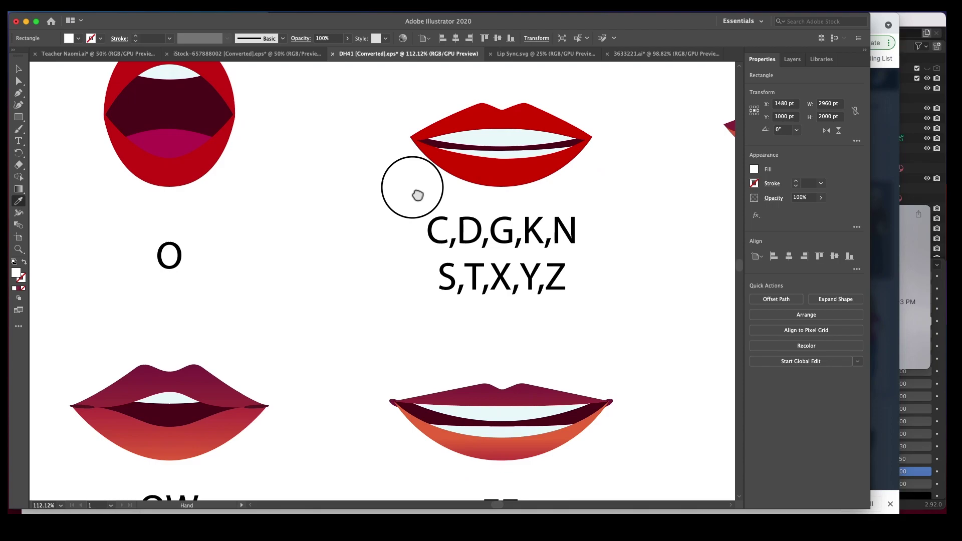
pyautogui.click(462, 401)
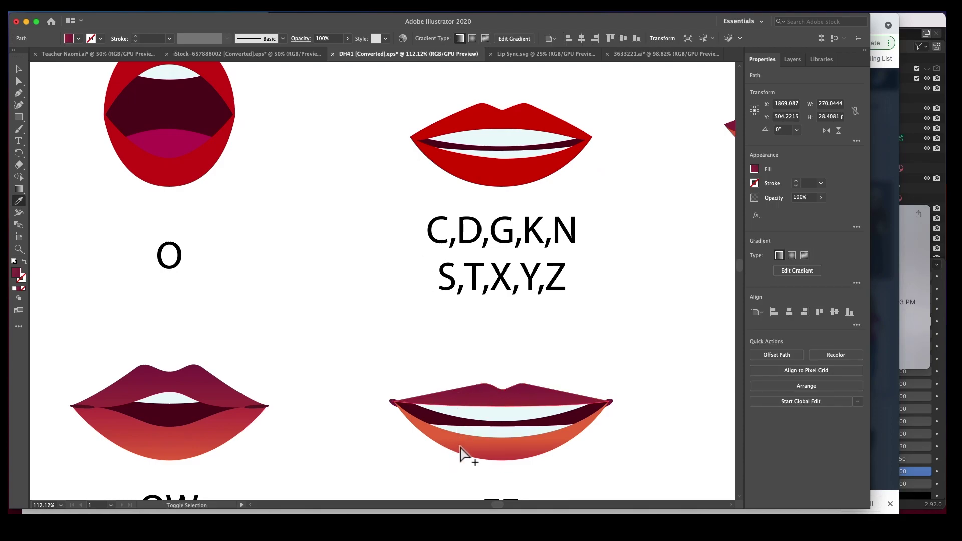
pyautogui.keyDown('shift'); pyautogui.keyDown('super'); pyautogui.click(464, 453); pyautogui.keyUp('super'); pyautogui.keyUp('shift')
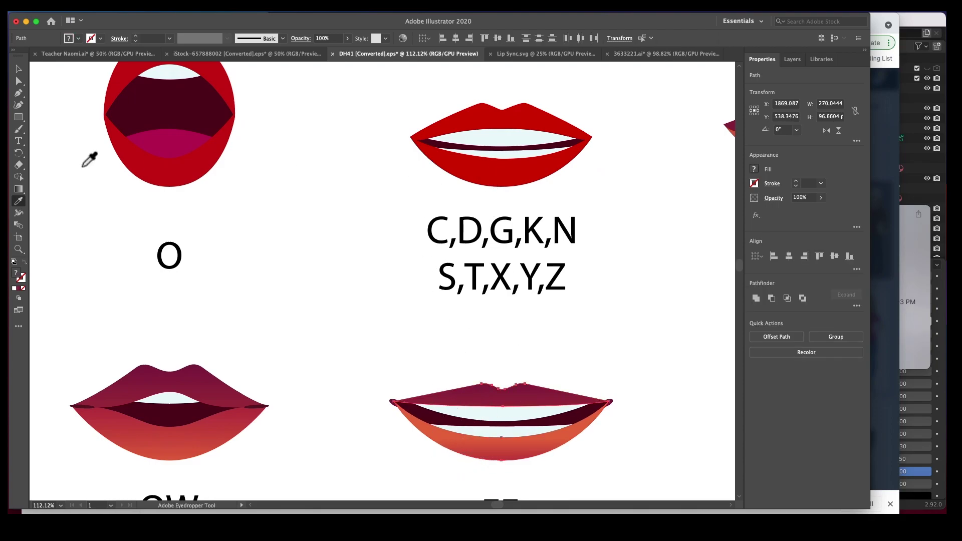
pyautogui.click(490, 178)
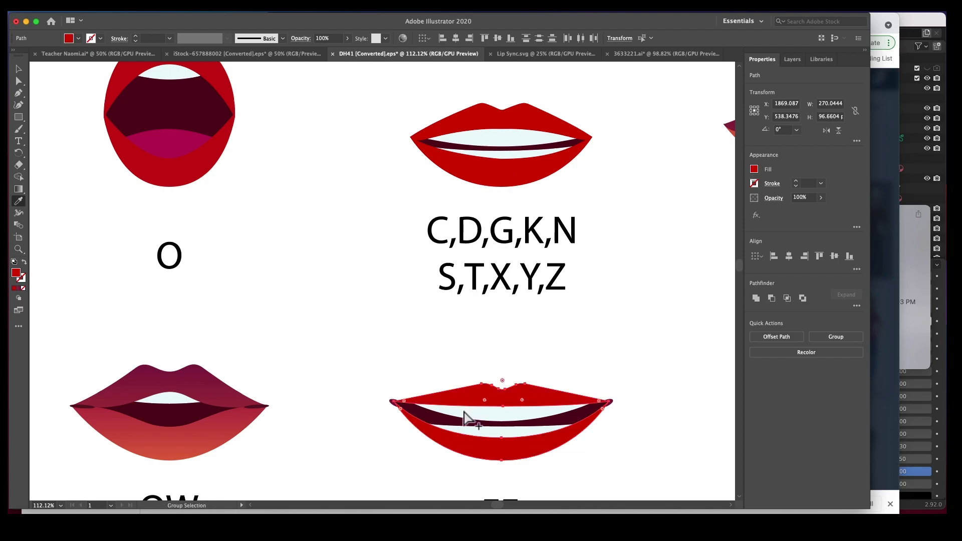
# Step: Select both lips of the QW mouth, apply the red sampled from the EE mouth, and deselect them
pyautogui.keyDown('super'); pyautogui.click(219, 394); pyautogui.keyUp('super')
pyautogui.keyDown('shift'); pyautogui.keyDown('super'); pyautogui.click(211, 436); pyautogui.keyUp('super'); pyautogui.keyUp('shift')
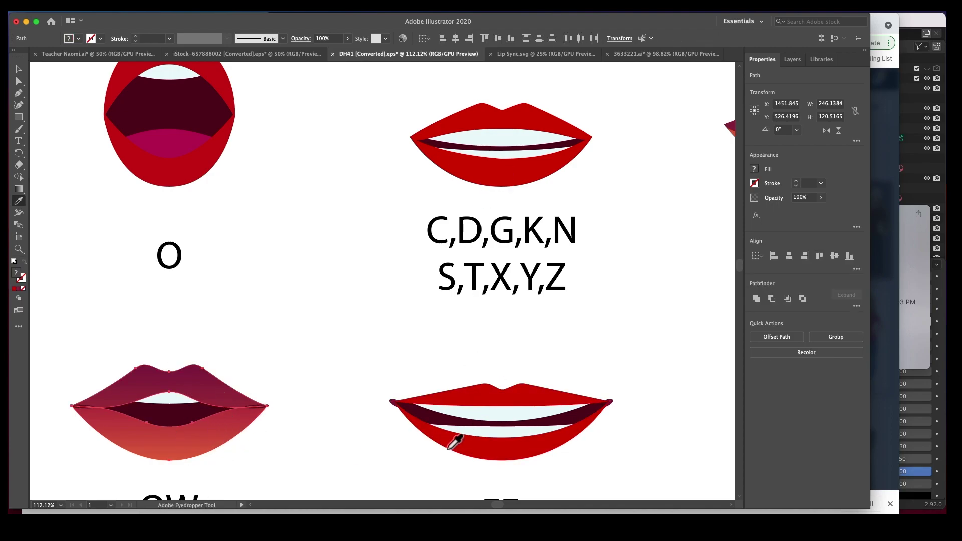
pyautogui.click(457, 441)
pyautogui.keyDown('super'); pyautogui.click(334, 414); pyautogui.keyUp('super')
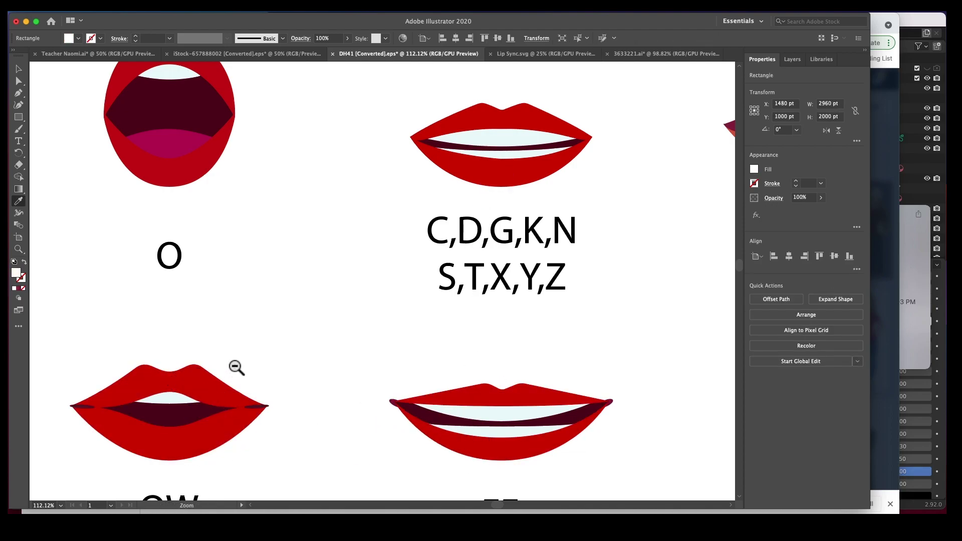
# Step: Delete the background rectangle and most of the woman figure beside the mouth chart, keeping the mouths and the separate arms
pyautogui.keyDown('alt'); pyautogui.keyDown('super'); pyautogui.click(235, 367); pyautogui.keyUp('super'); pyautogui.keyUp('alt')
pyautogui.keyDown('alt'); pyautogui.keyDown('super'); pyautogui.click(272, 369); pyautogui.keyUp('super'); pyautogui.keyUp('alt')
pyautogui.moveTo(393, 320); pyautogui.dragTo(255, 323)
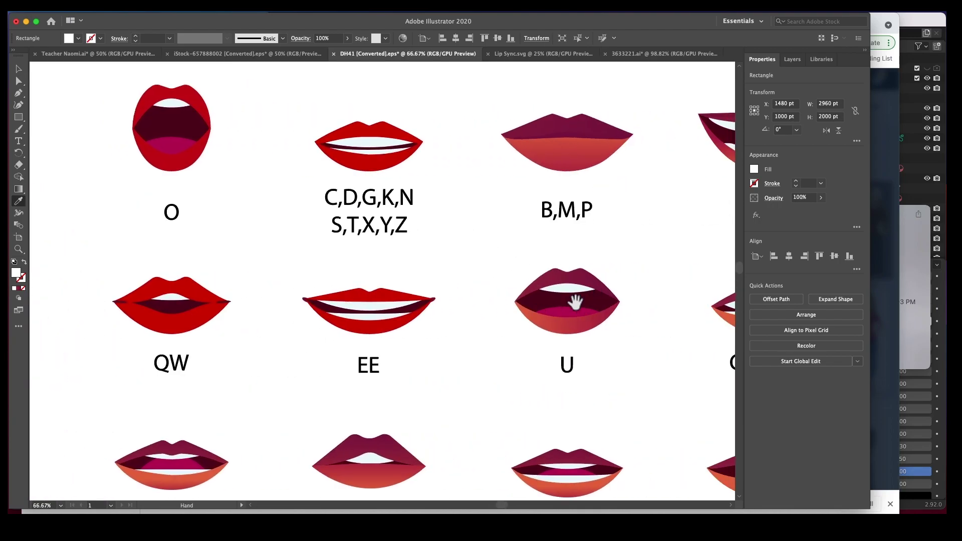
pyautogui.keyDown('alt'); pyautogui.keyDown('super'); pyautogui.click(391, 339); pyautogui.keyUp('super'); pyautogui.keyUp('alt')
pyautogui.keyDown('alt'); pyautogui.keyDown('super'); pyautogui.click(392, 339); pyautogui.keyUp('super'); pyautogui.keyUp('alt')
pyautogui.keyDown('alt'); pyautogui.keyDown('super'); pyautogui.click(391, 338); pyautogui.keyUp('super'); pyautogui.keyUp('alt')
pyautogui.keyDown('alt'); pyautogui.keyDown('super'); pyautogui.click(68, 151); pyautogui.keyUp('super'); pyautogui.keyUp('alt')
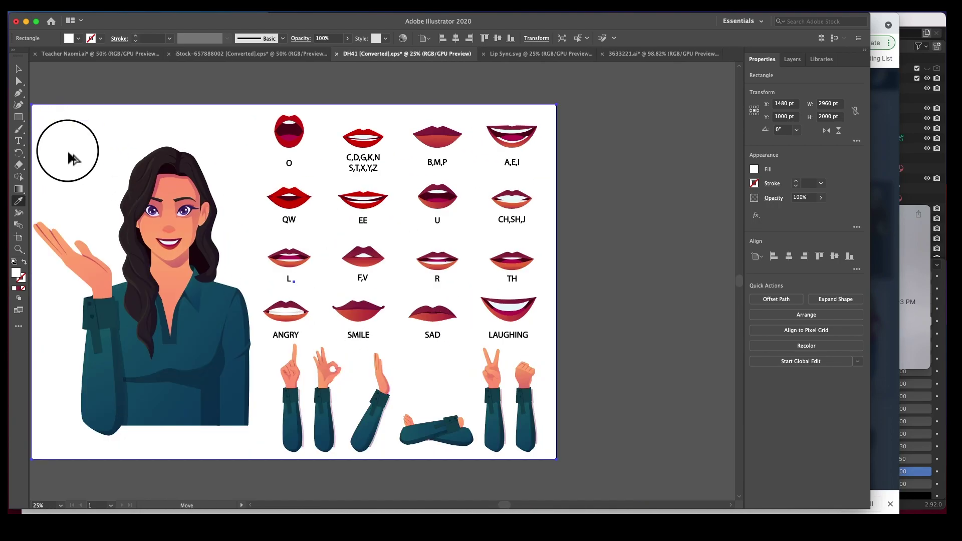
pyautogui.moveTo(70, 158); pyautogui.dragTo(175, 341)
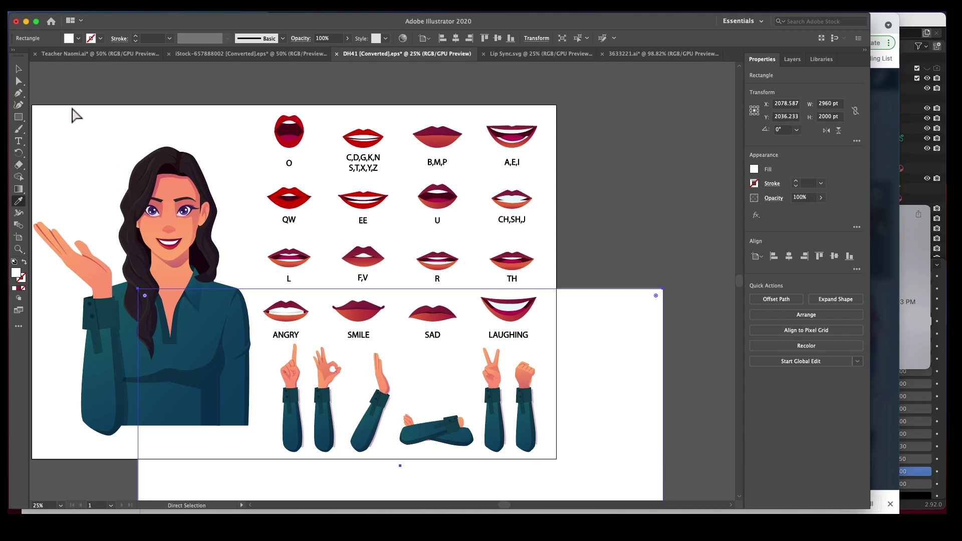
pyautogui.press('super+z')
pyautogui.moveTo(56, 92); pyautogui.dragTo(188, 386)
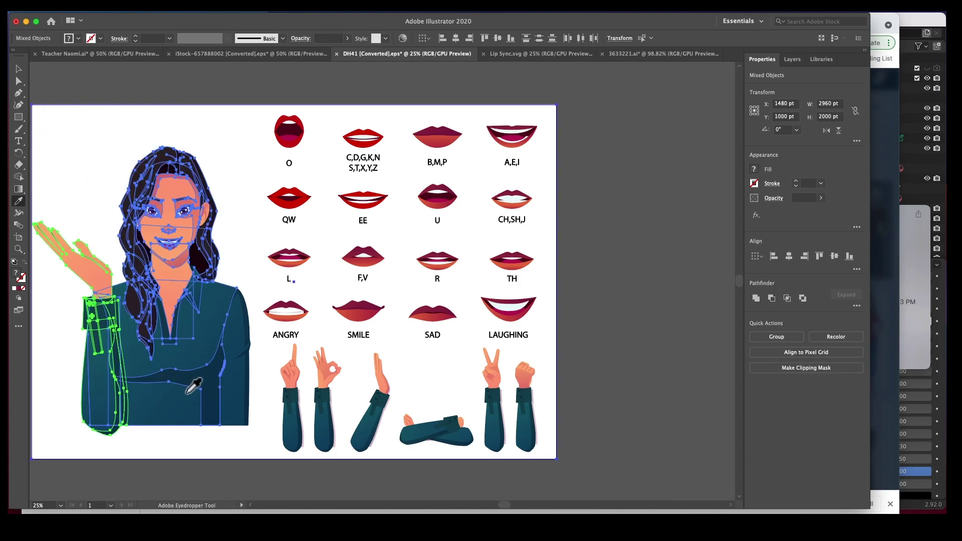
pyautogui.press('Delete')
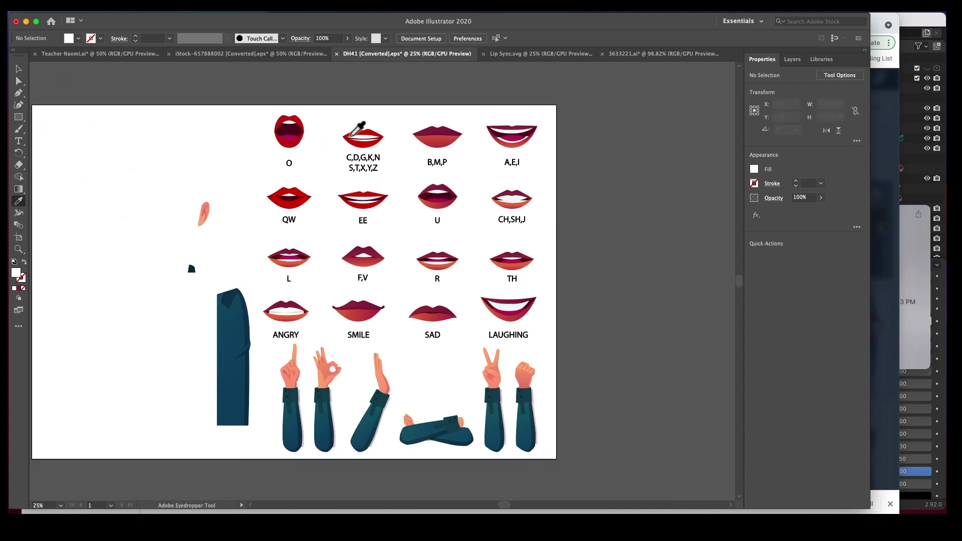
# Step: View the Lip Sync.svg mouth chart, and compare the Freepik page in Chrome with the teacher scene in Blender
pyautogui.click(534, 56)
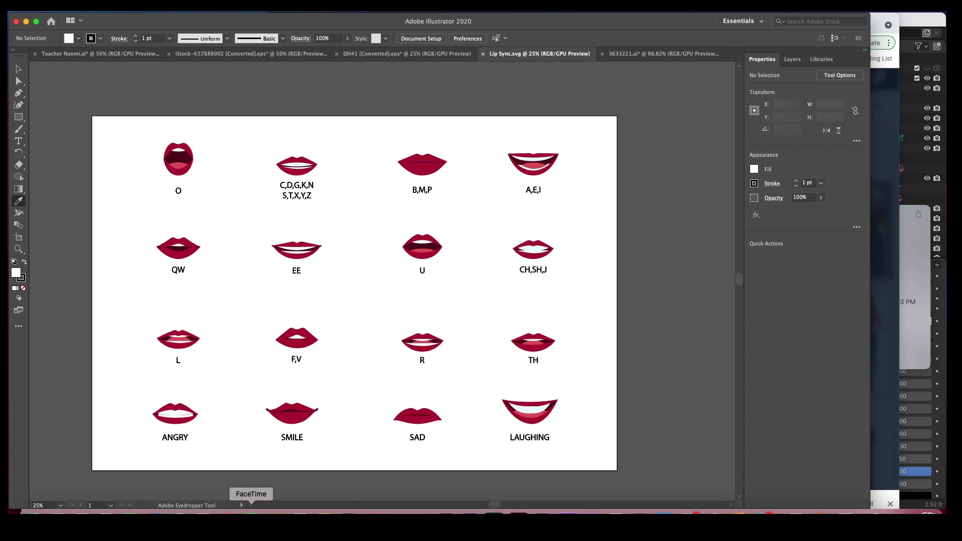
pyautogui.click(86, 509)
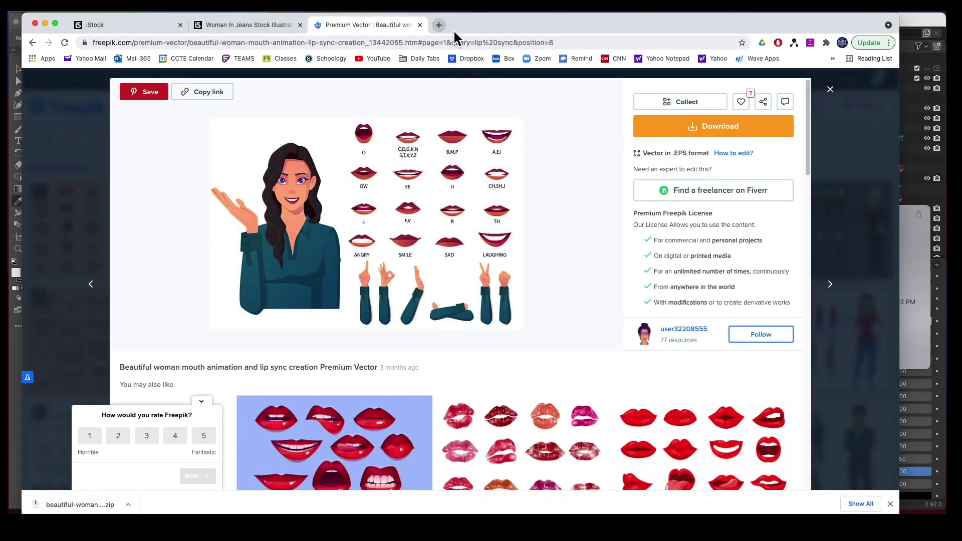
pyautogui.click(921, 30)
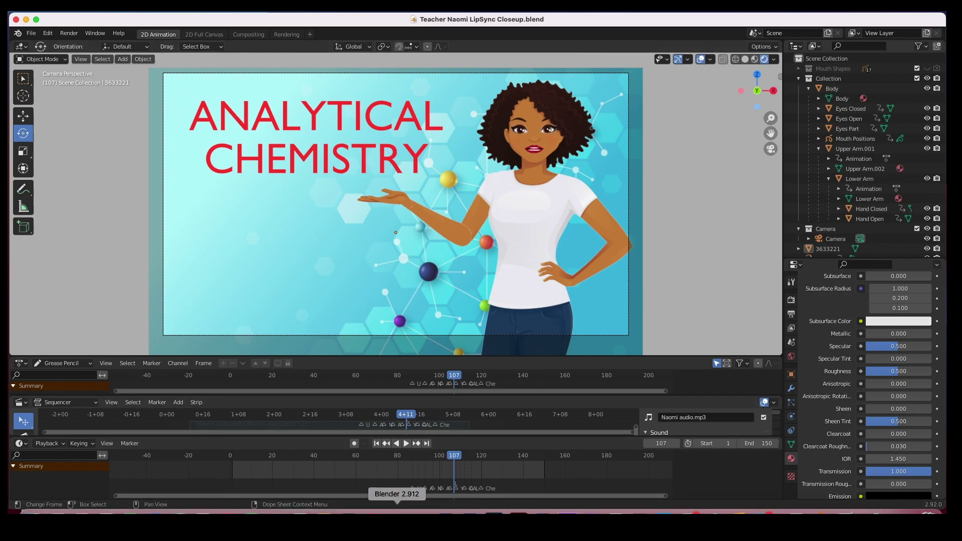
# Step: Switch back to Illustrator, bring up the 3633221.ai background, and check that the upper purple sphere is selectable
pyautogui.click(519, 511)
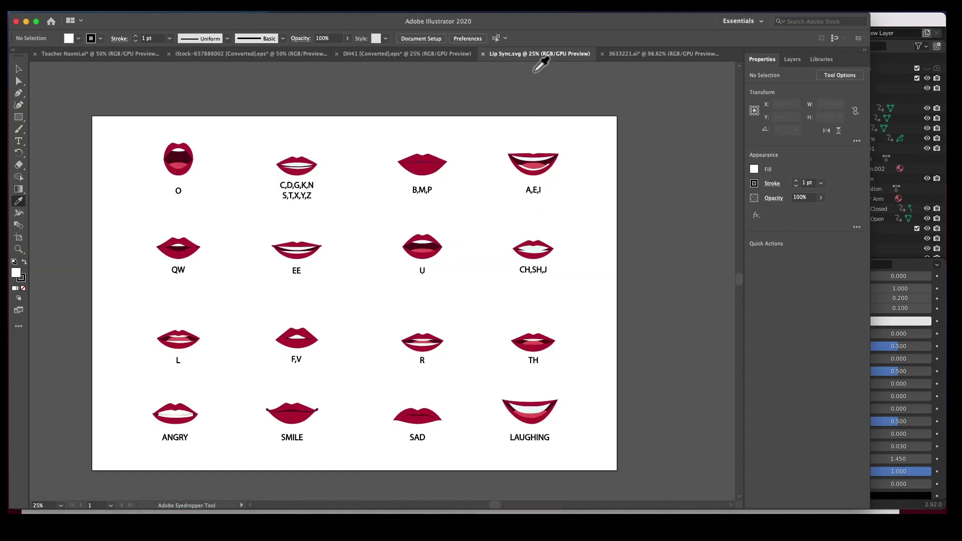
pyautogui.click(627, 56)
pyautogui.press('super')
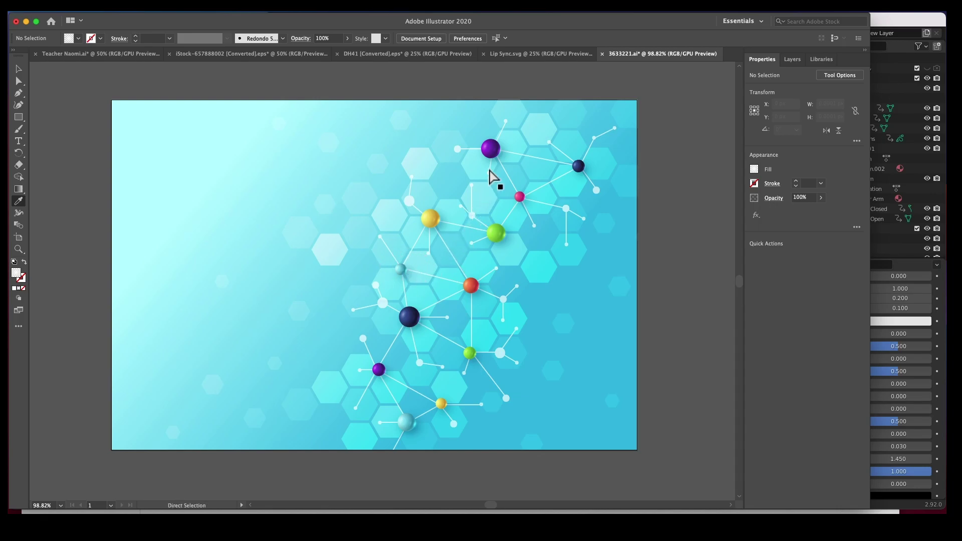
pyautogui.click(494, 149)
pyautogui.click(683, 245)
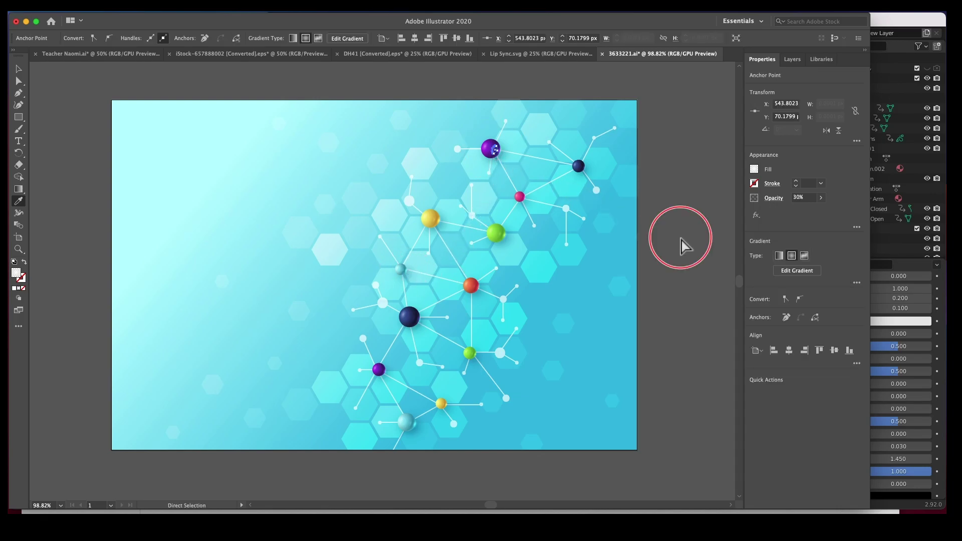
# Step: Try moving the whole group of white connecting lines to the left part of the background, undo the move and deselect
pyautogui.keyDown('alt'); pyautogui.keyDown('super'); pyautogui.click(548, 185); pyautogui.keyUp('super'); pyautogui.keyUp('alt')
pyautogui.keyDown('alt'); pyautogui.keyDown('super'); pyautogui.click(548, 186); pyautogui.keyUp('super'); pyautogui.keyUp('alt')
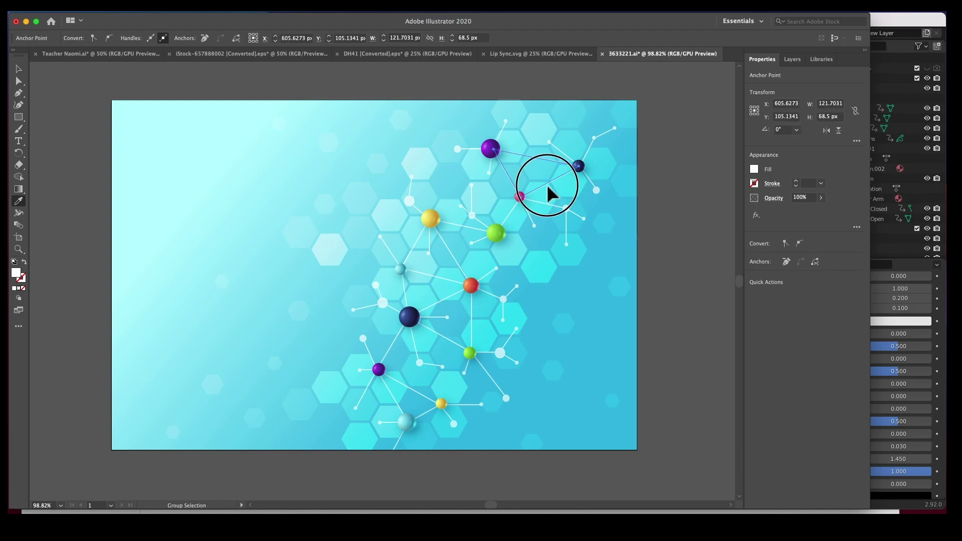
pyautogui.keyDown('alt'); pyautogui.click(550, 194); pyautogui.keyUp('alt')
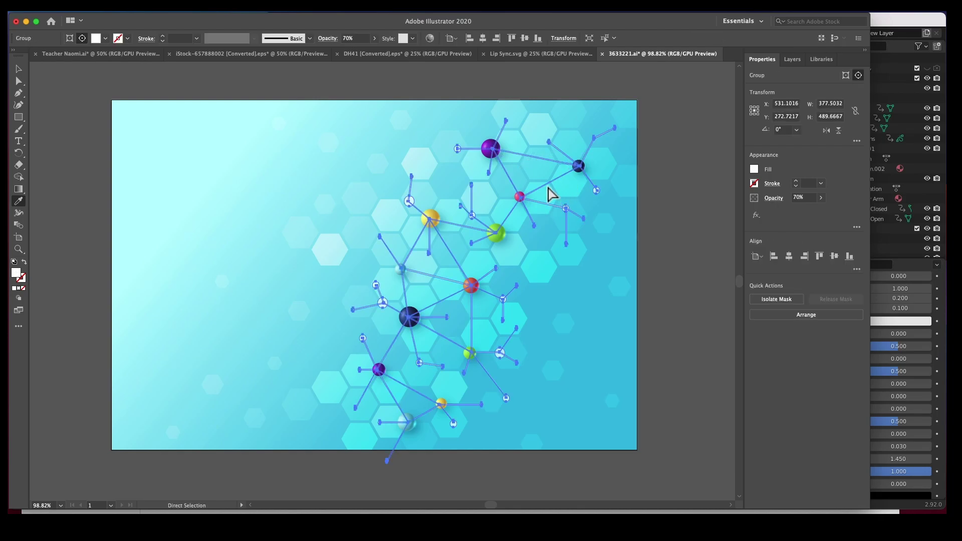
pyautogui.moveTo(547, 194); pyautogui.dragTo(255, 169)
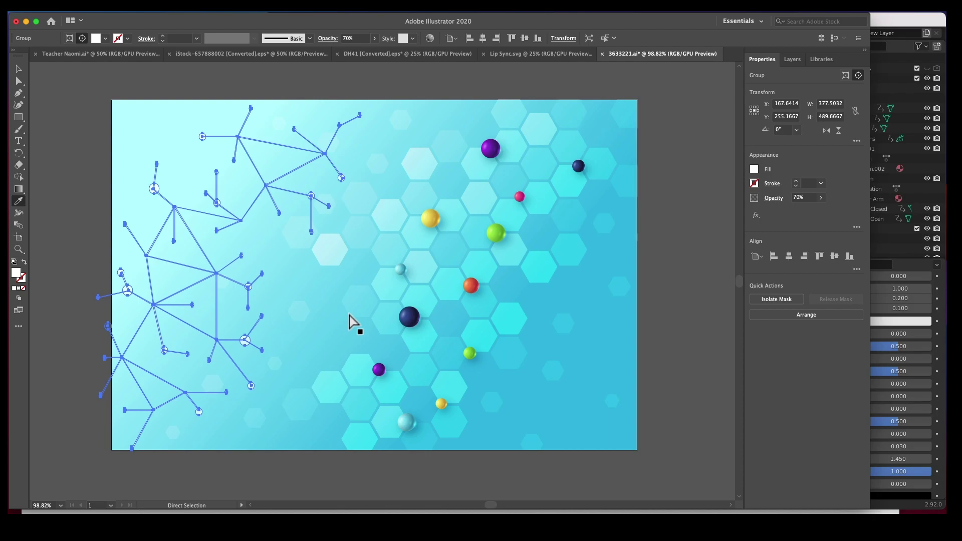
pyautogui.click(370, 481)
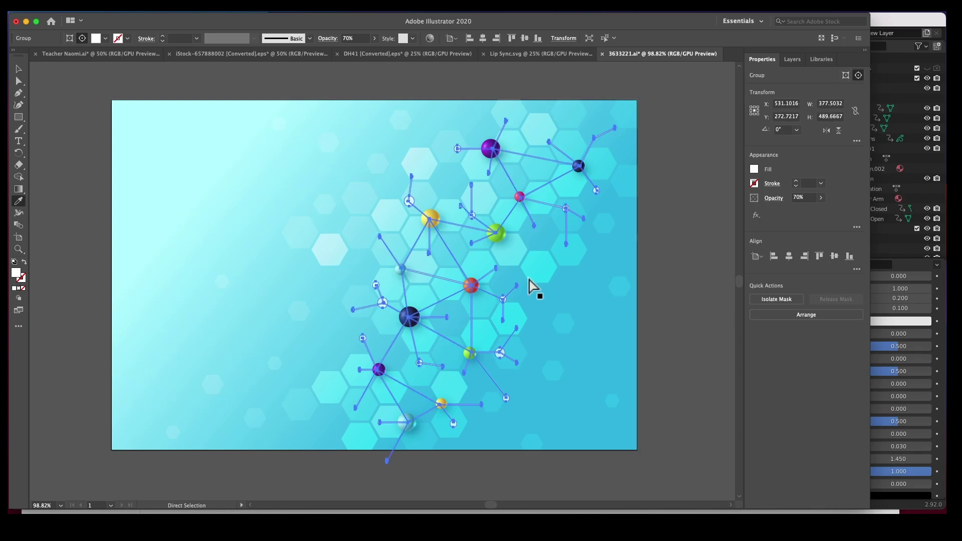
pyautogui.click(660, 279)
pyautogui.press('i')
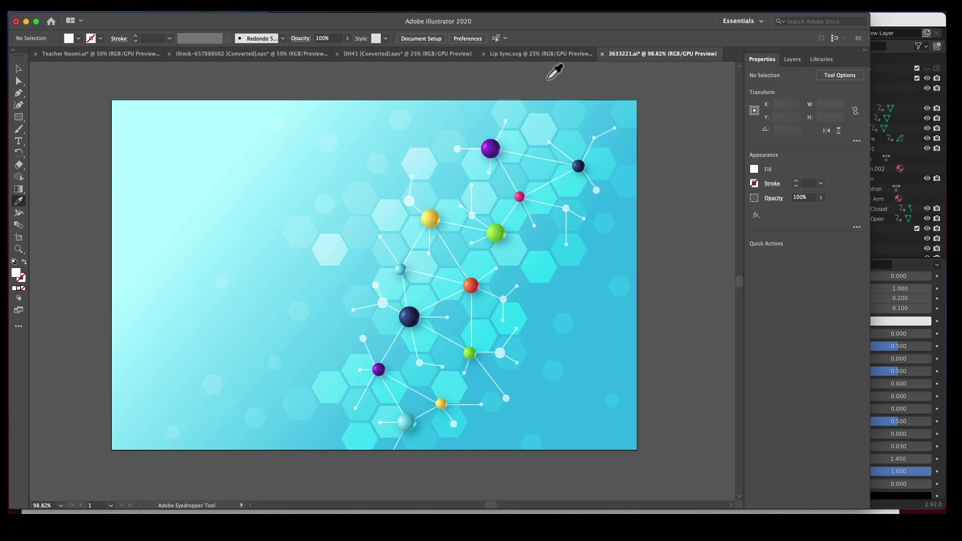
# Step: Review the Lip Sync.svg mouth chart and the separated body parts in Teacher Naomi.ai
pyautogui.click(521, 55)
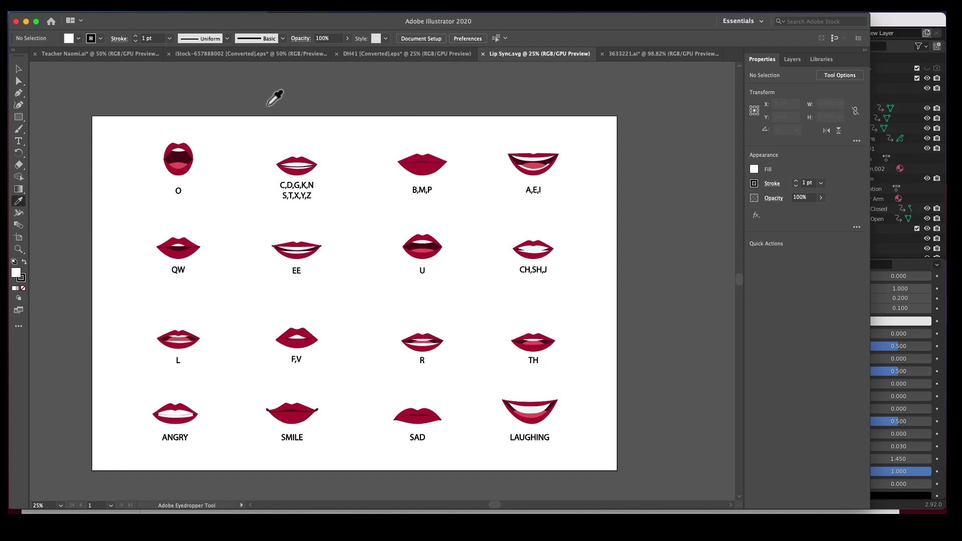
pyautogui.click(95, 63)
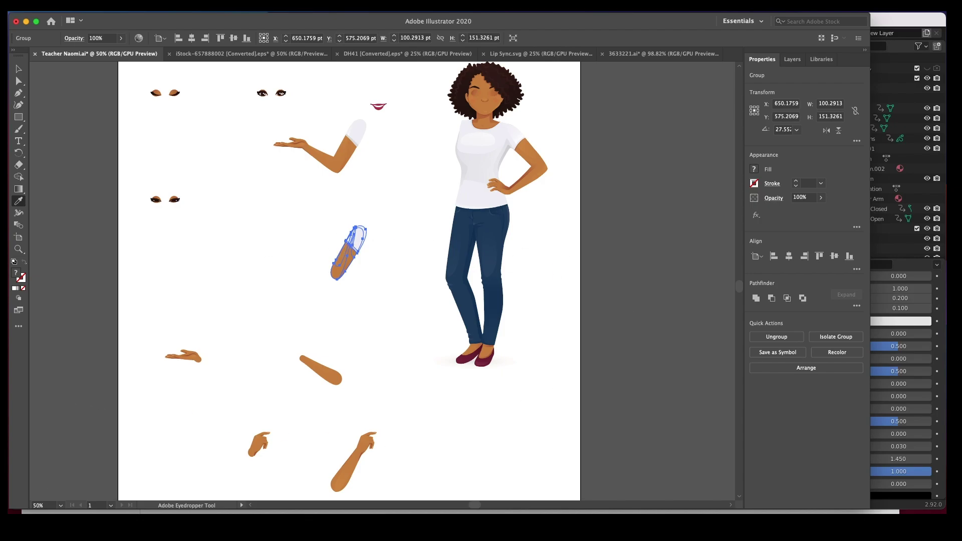
# Step: Switch to Finder, review the exported body-part PNG files in the 300ppi folder, and switch to the teacher scene in Blender
pyautogui.moveTo(32, 512)
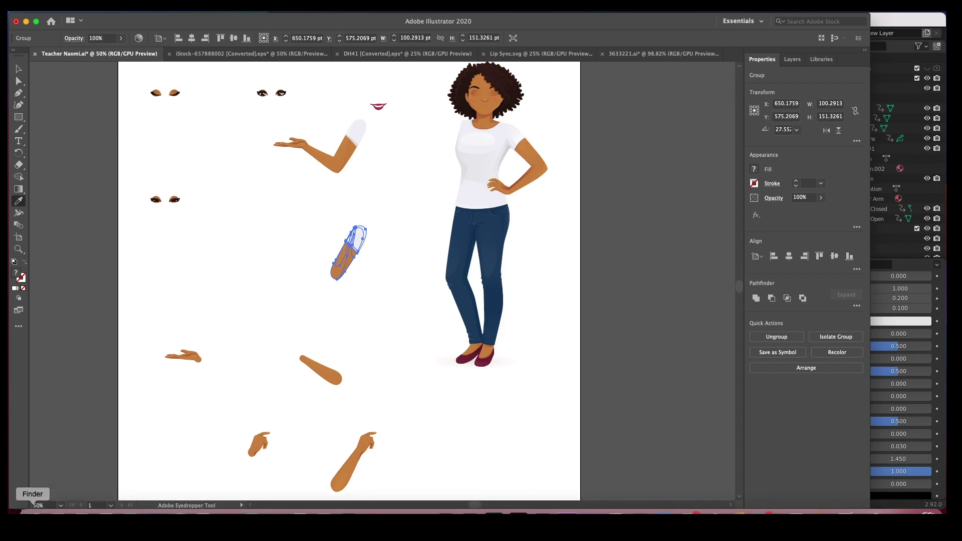
pyautogui.click(32, 511)
pyautogui.click(651, 214)
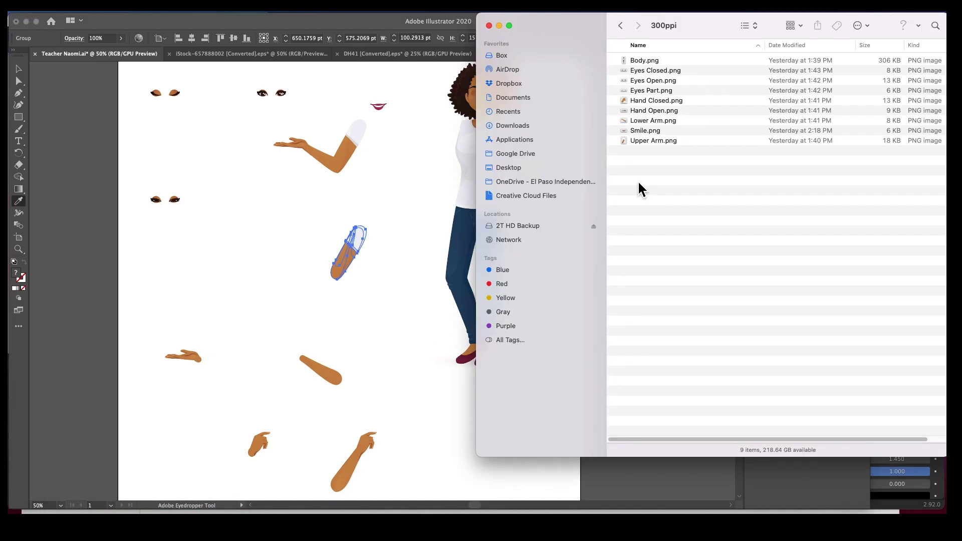
pyautogui.moveTo(699, 160); pyautogui.dragTo(660, 30)
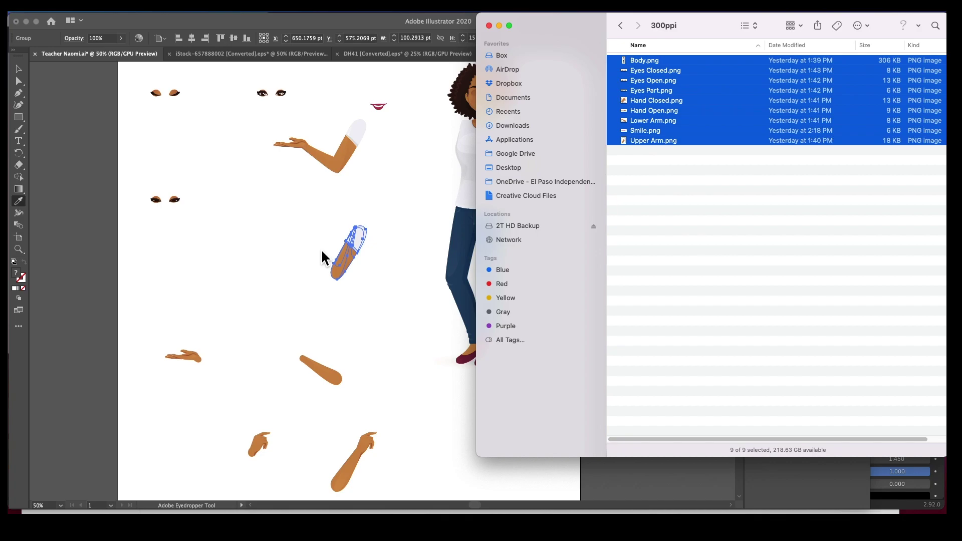
pyautogui.click(671, 196)
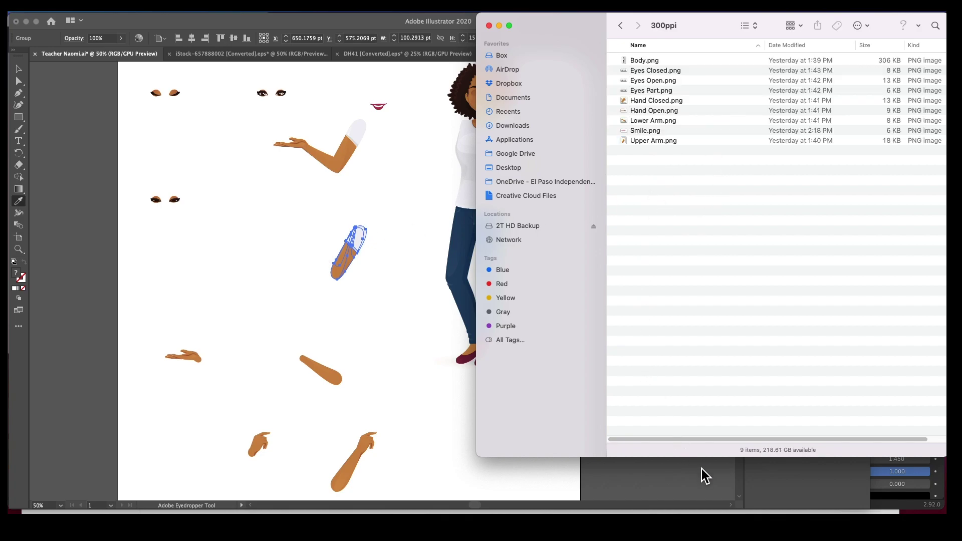
pyautogui.click(907, 508)
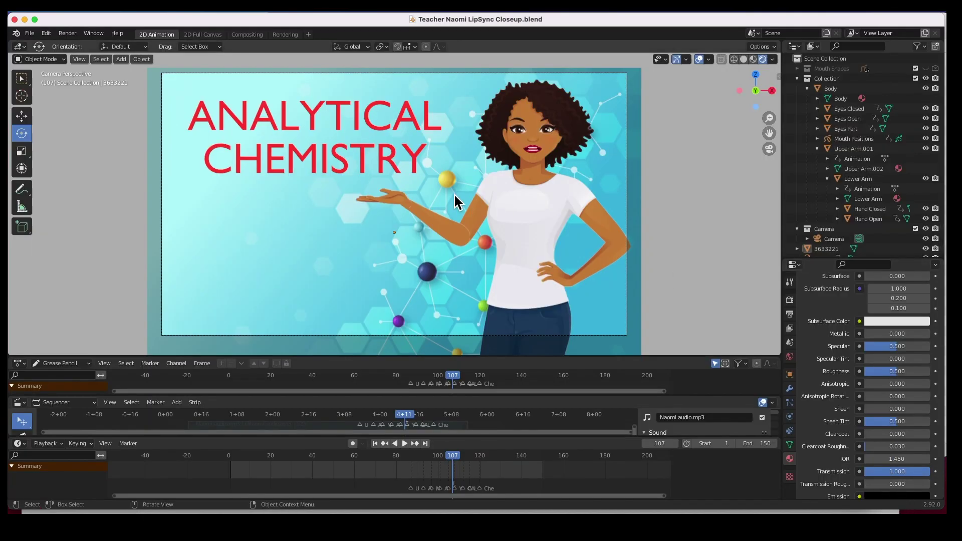